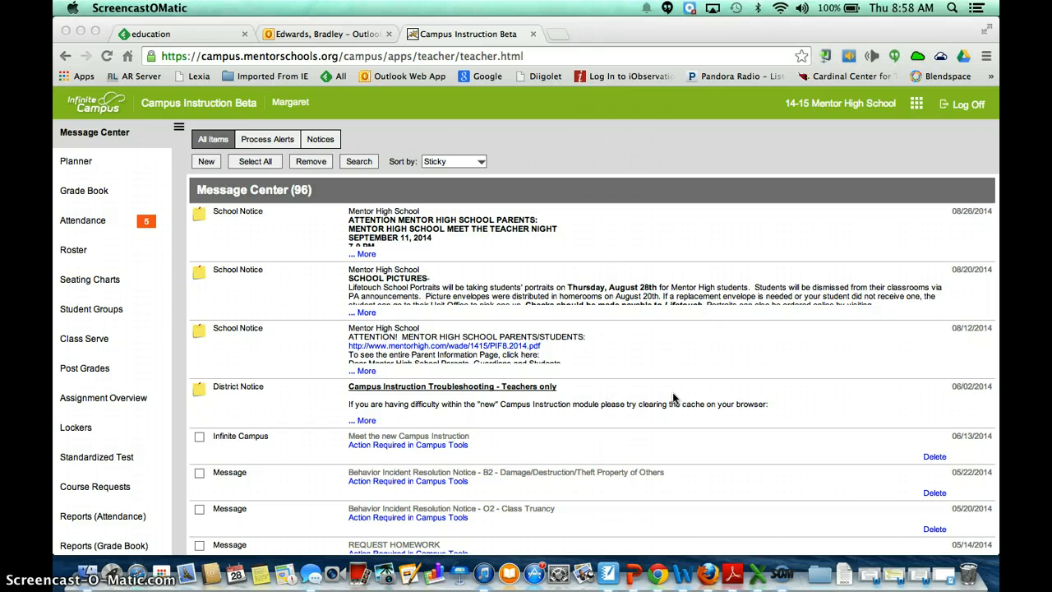
# - Open the Grade Book with section 01) 1454-1 BIOLOGY 1 selected
pyautogui.click(551, 164)
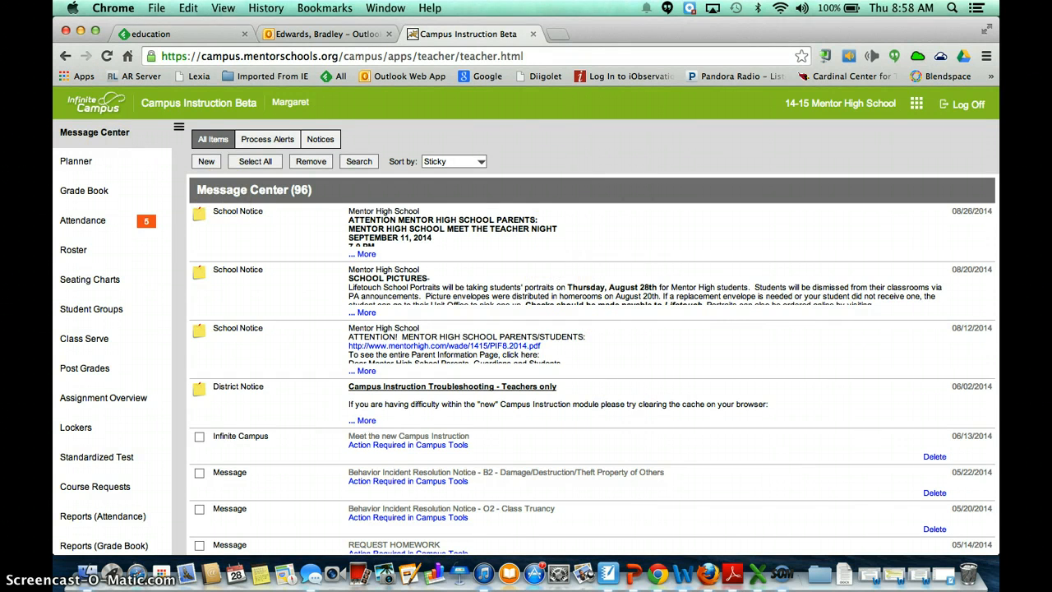
pyautogui.click(85, 195)
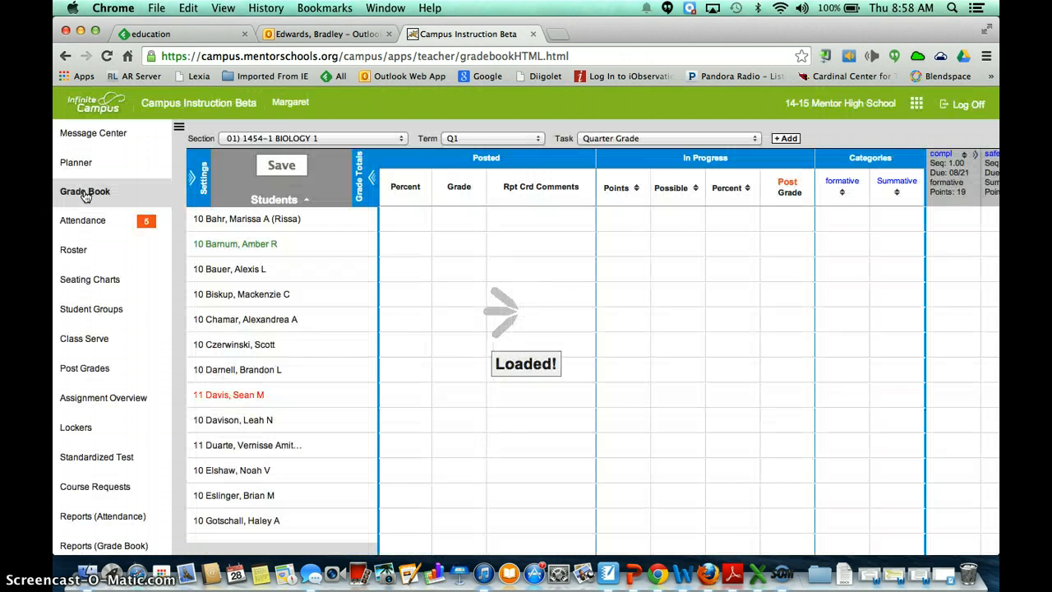
pyautogui.click(308, 165)
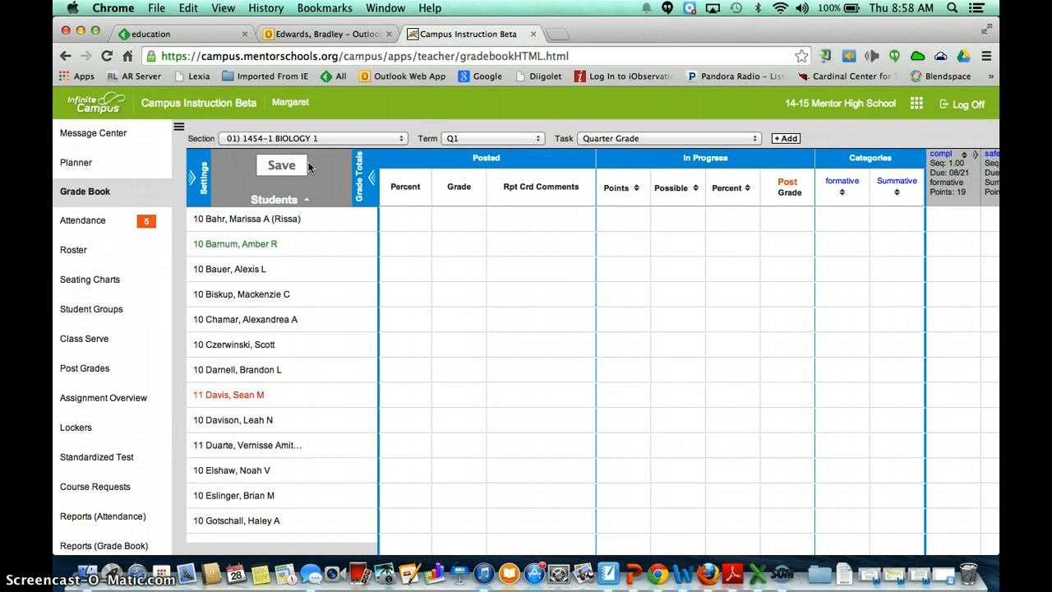
pyautogui.click(402, 143)
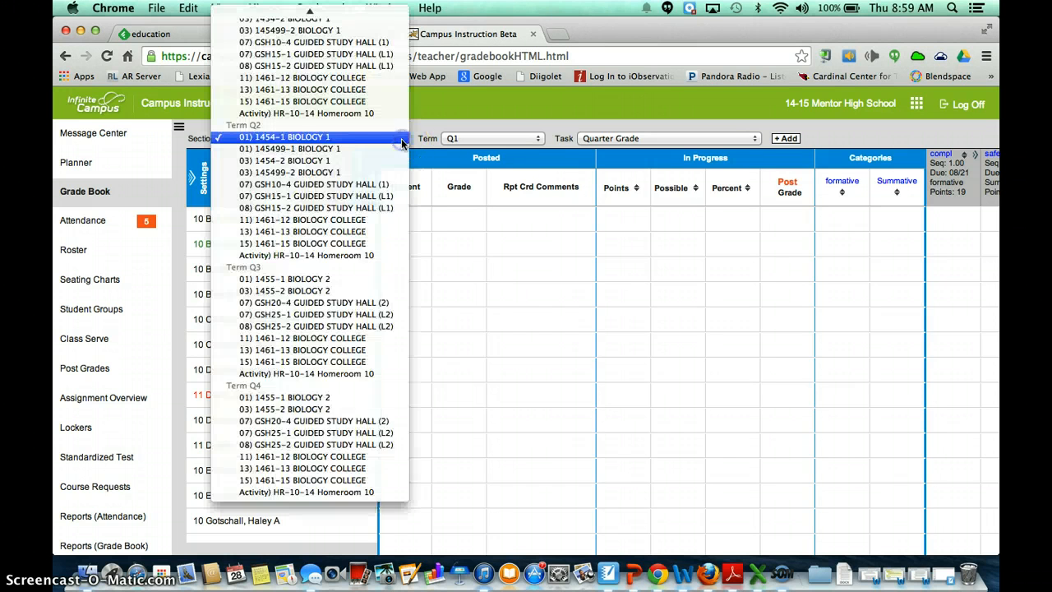
pyautogui.click(378, 140)
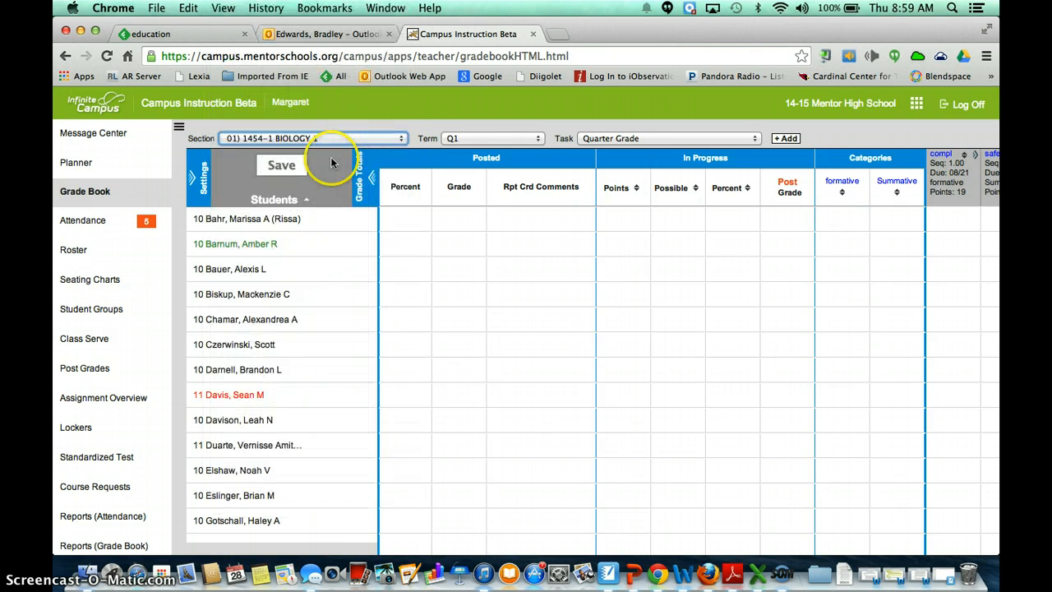
# - Add a grade book category named SLO with a weight of 50
pyautogui.click(203, 176)
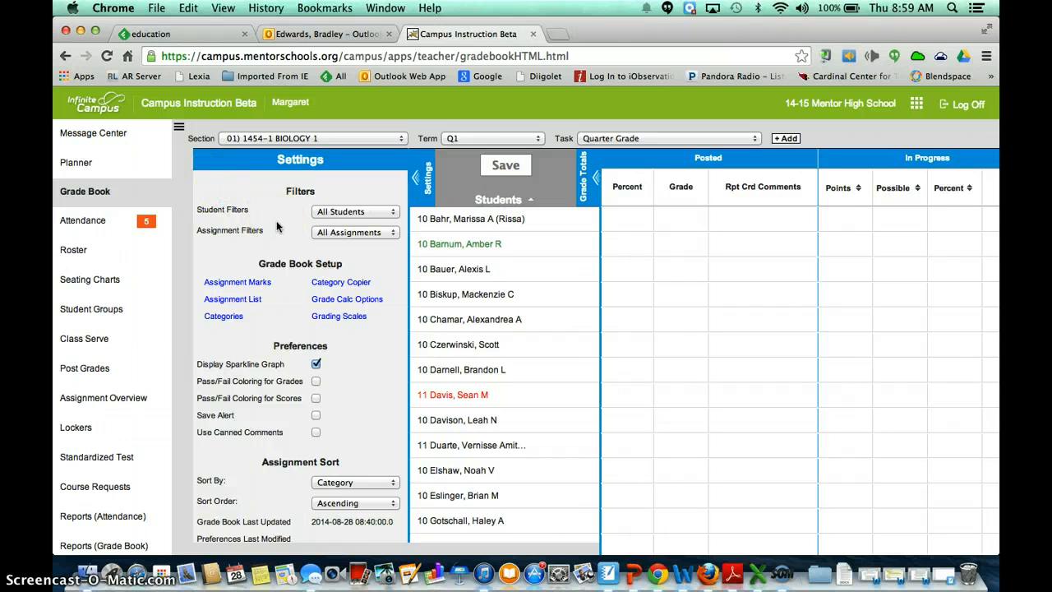
pyautogui.click(224, 316)
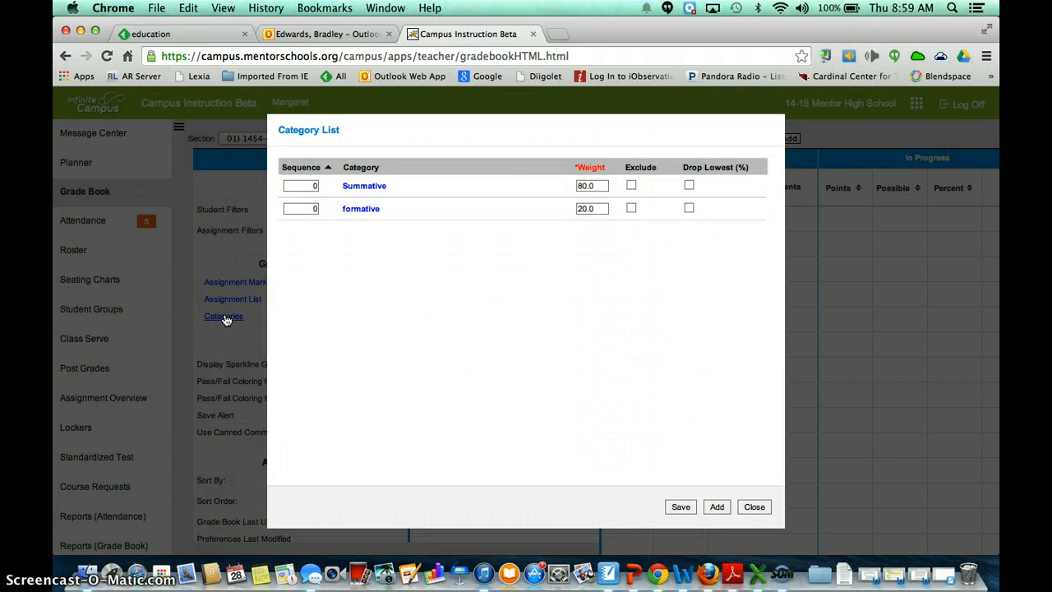
pyautogui.click(716, 507)
pyautogui.click(322, 184)
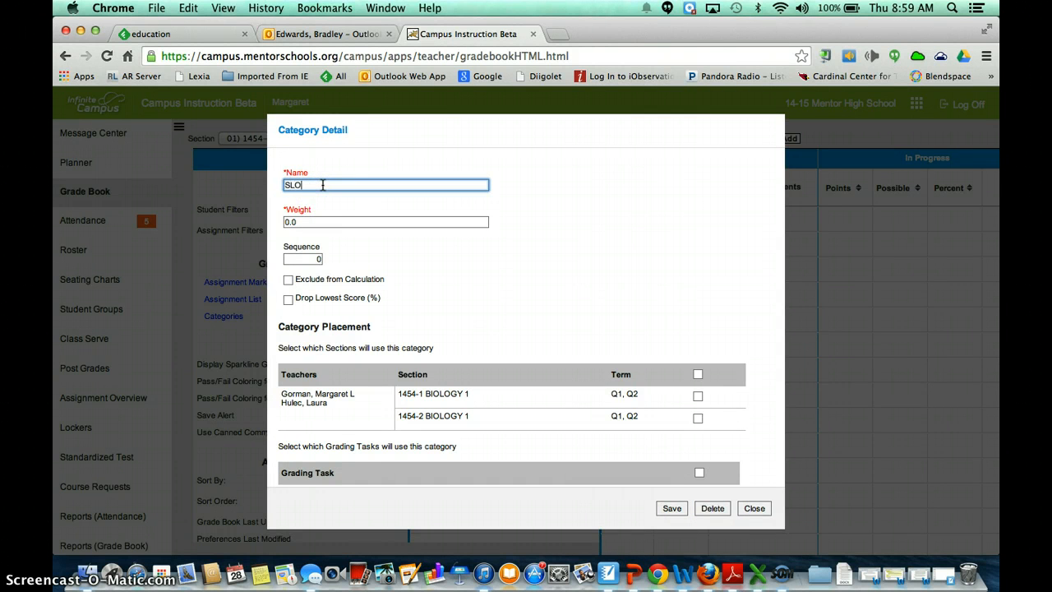
pyautogui.doubleClick(306, 224)
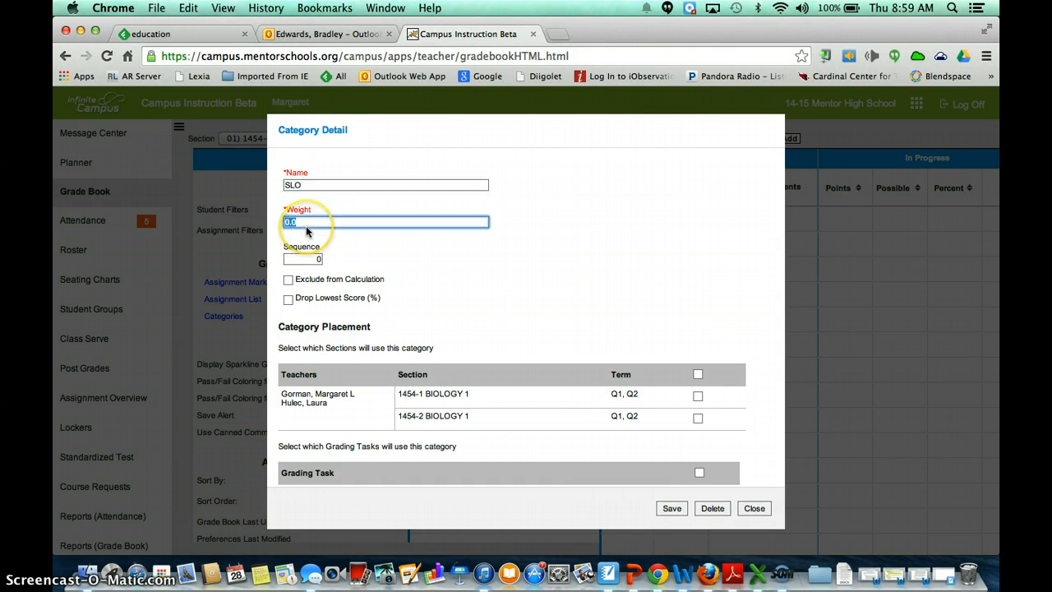
# - Place the SLO category in both BIOLOGY 1 sections and the Exam 2 grading task, and save it
pyautogui.click(697, 374)
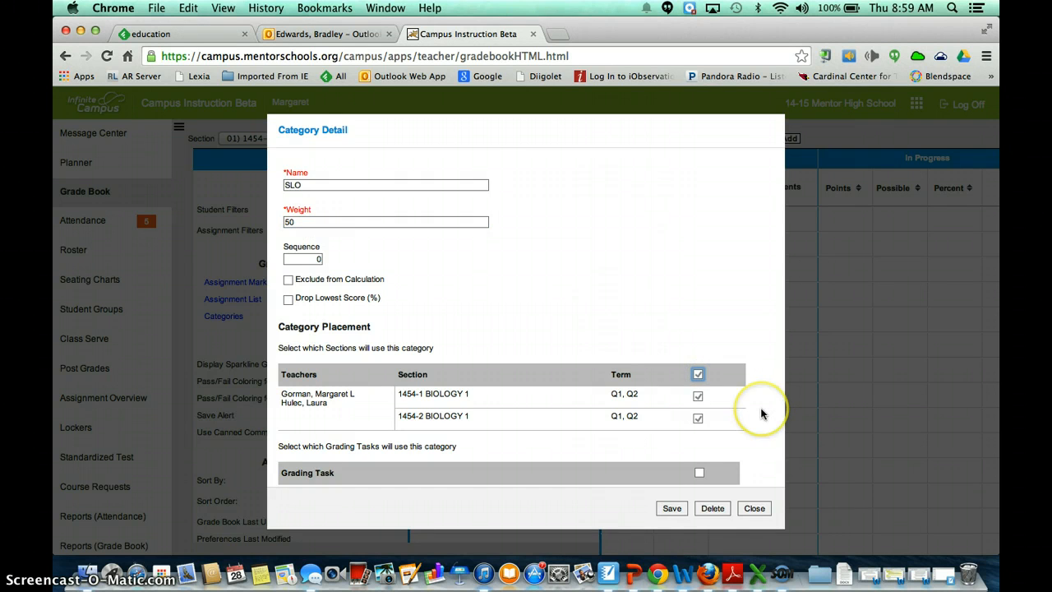
pyautogui.scroll(-3, 761, 413)
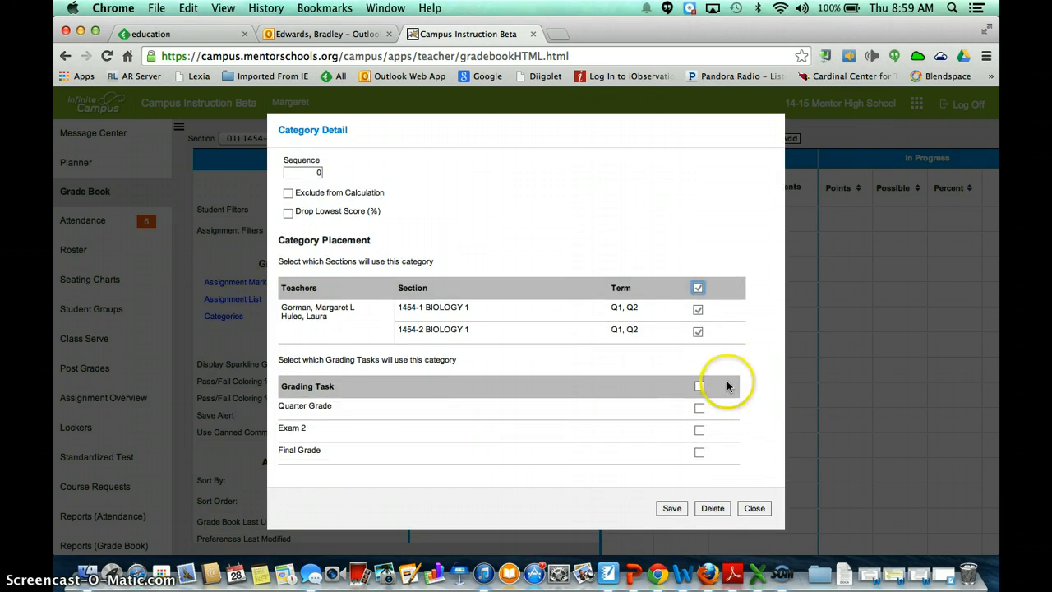
pyautogui.click(699, 430)
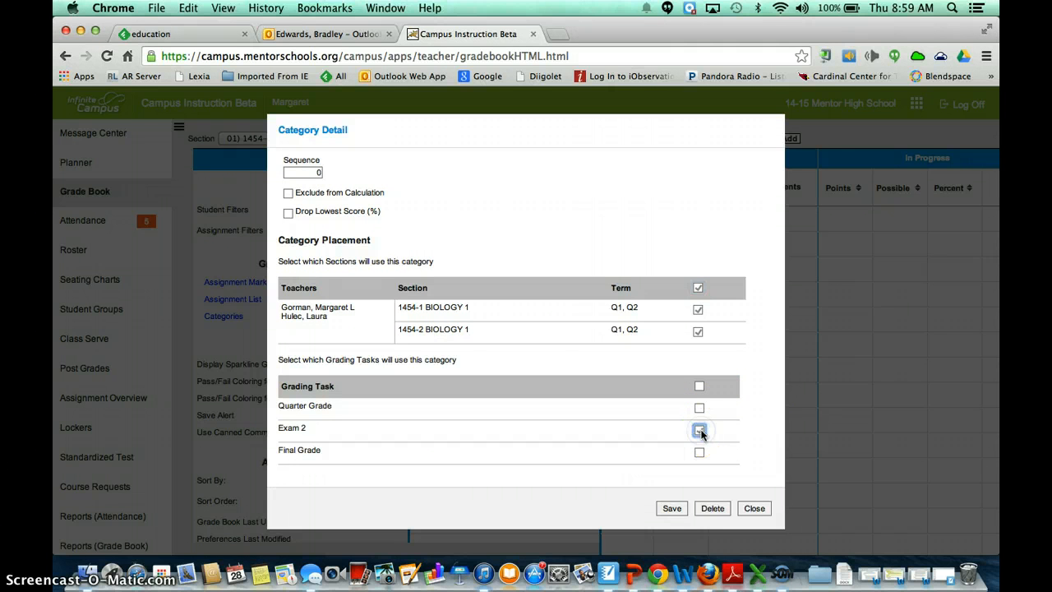
pyautogui.click(672, 509)
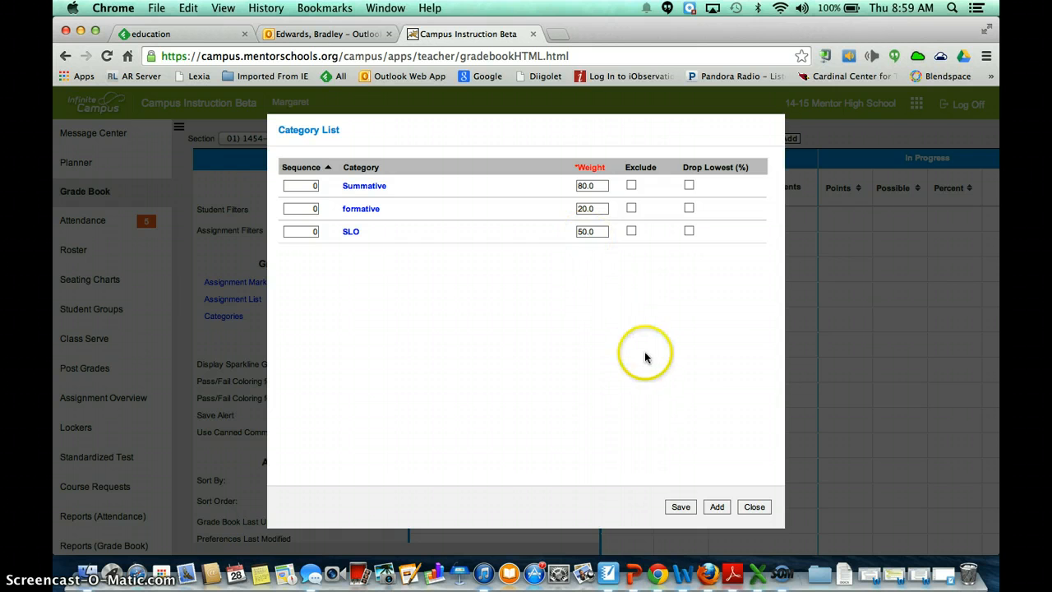
# - Add another category named Final Exam with a weight of 50
pyautogui.click(716, 506)
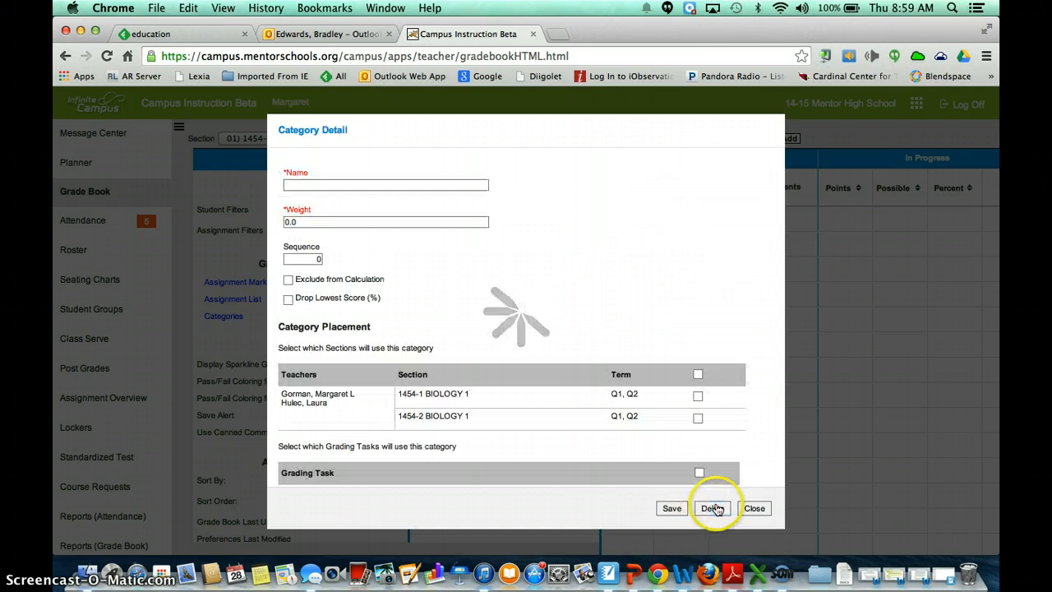
pyautogui.click(342, 184)
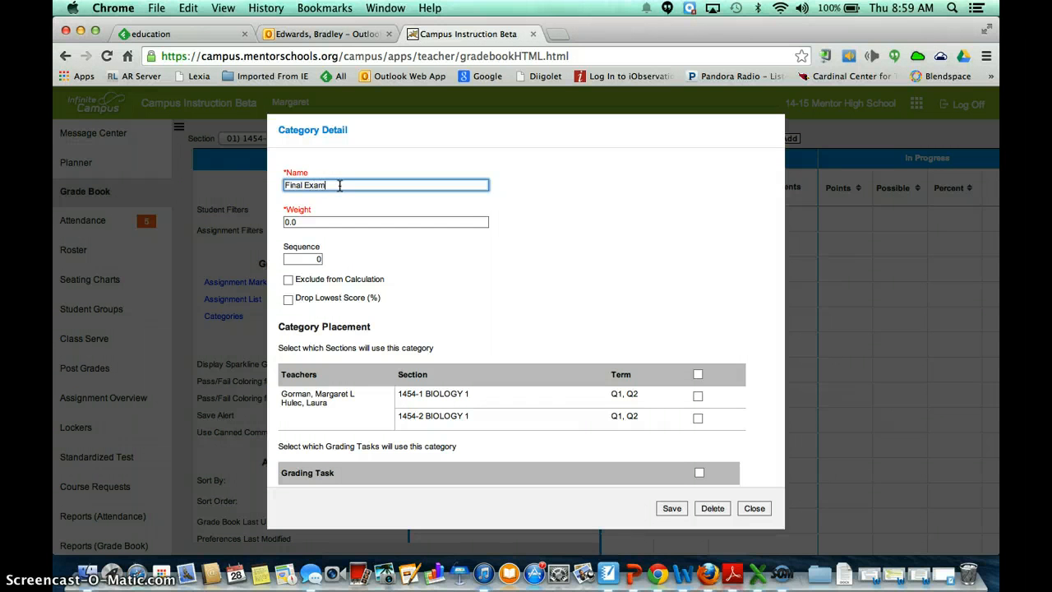
pyautogui.press('Tab')
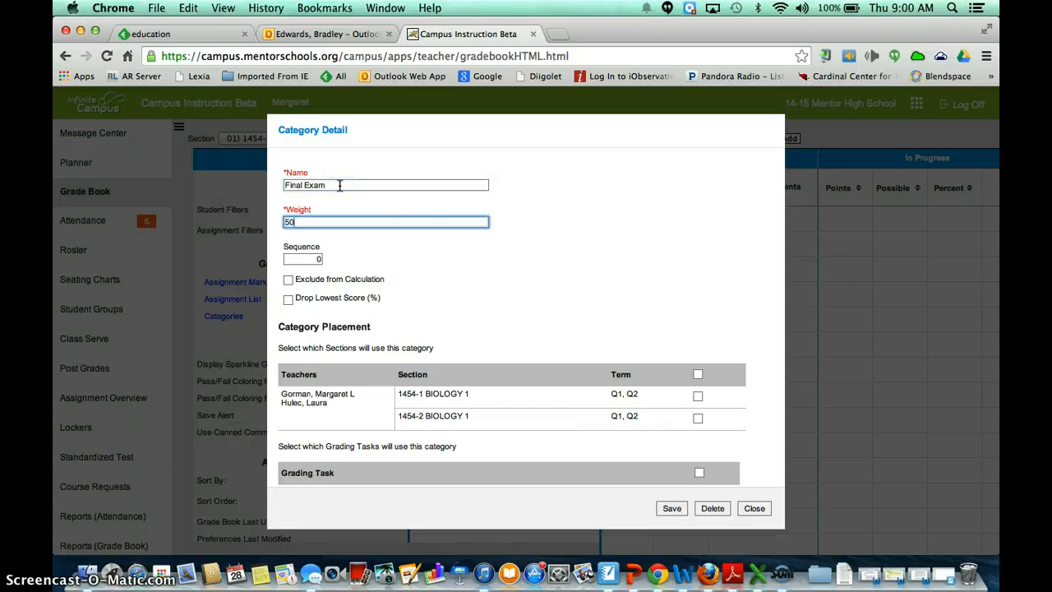
# - Place the Final Exam category in both BIOLOGY 1 sections and the Exam 2 grading task, save it and leave the category list
pyautogui.click(698, 374)
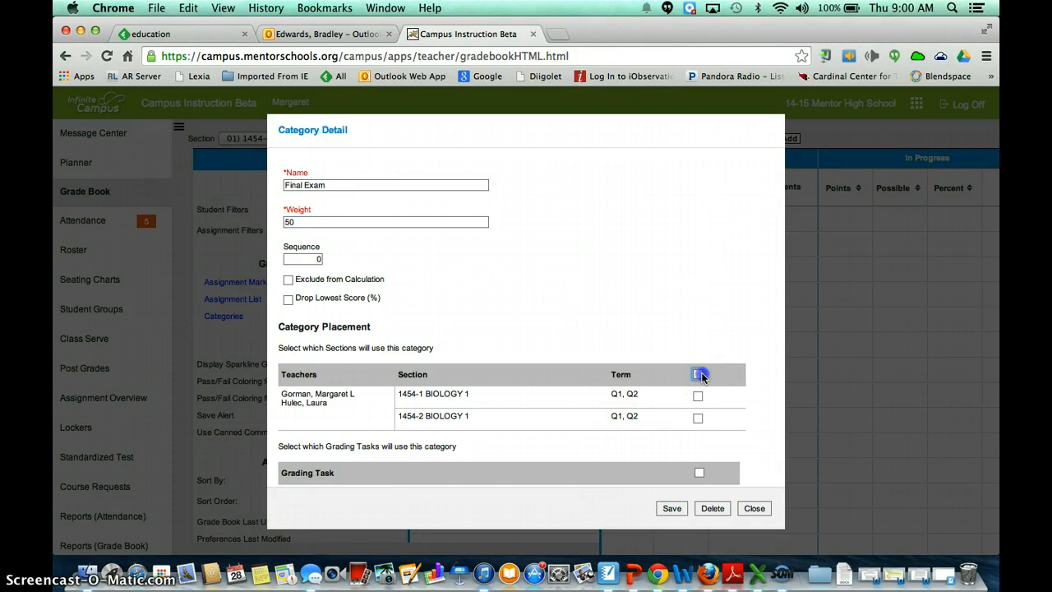
pyautogui.scroll(-3, 751, 416)
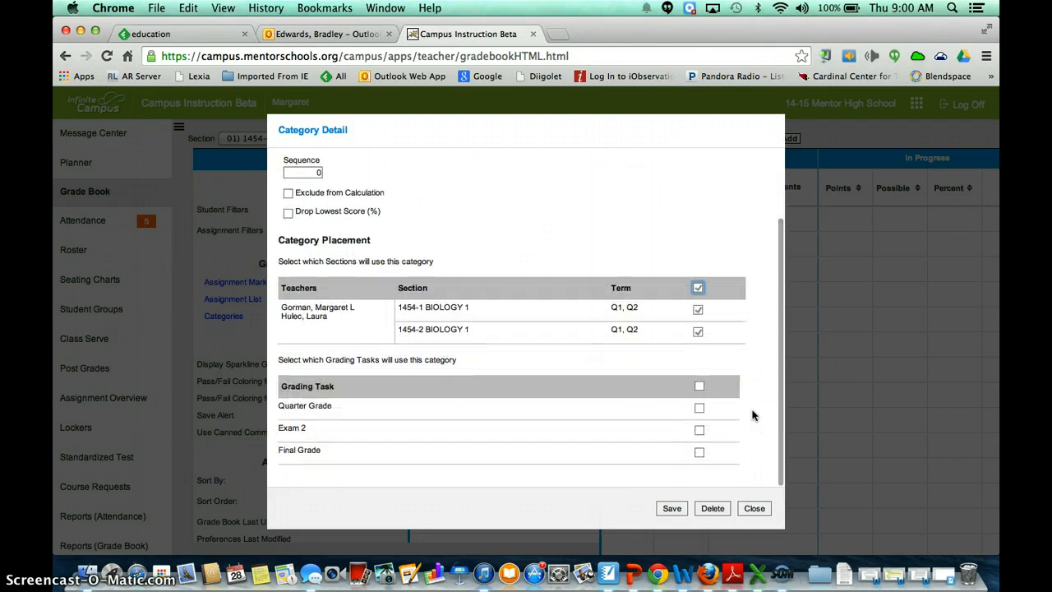
pyautogui.click(699, 430)
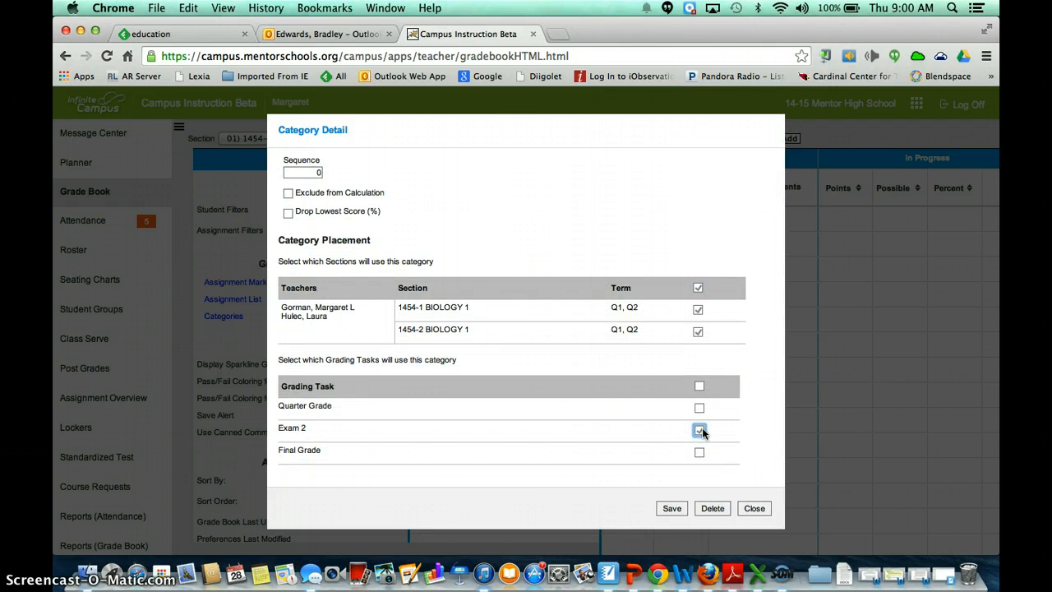
pyautogui.click(669, 509)
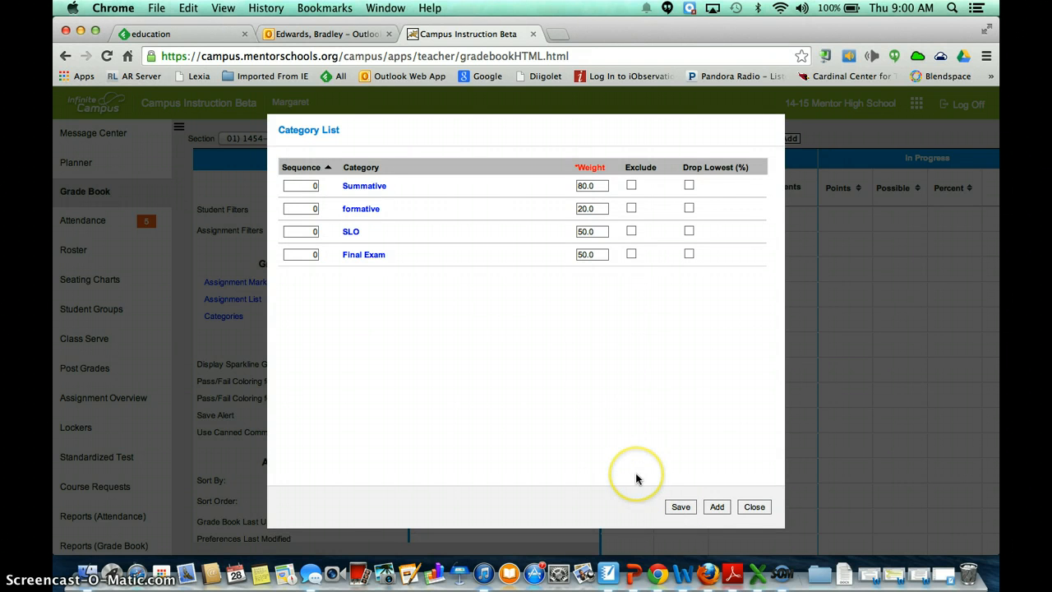
pyautogui.click(379, 239)
pyautogui.click(591, 254)
pyautogui.click(754, 506)
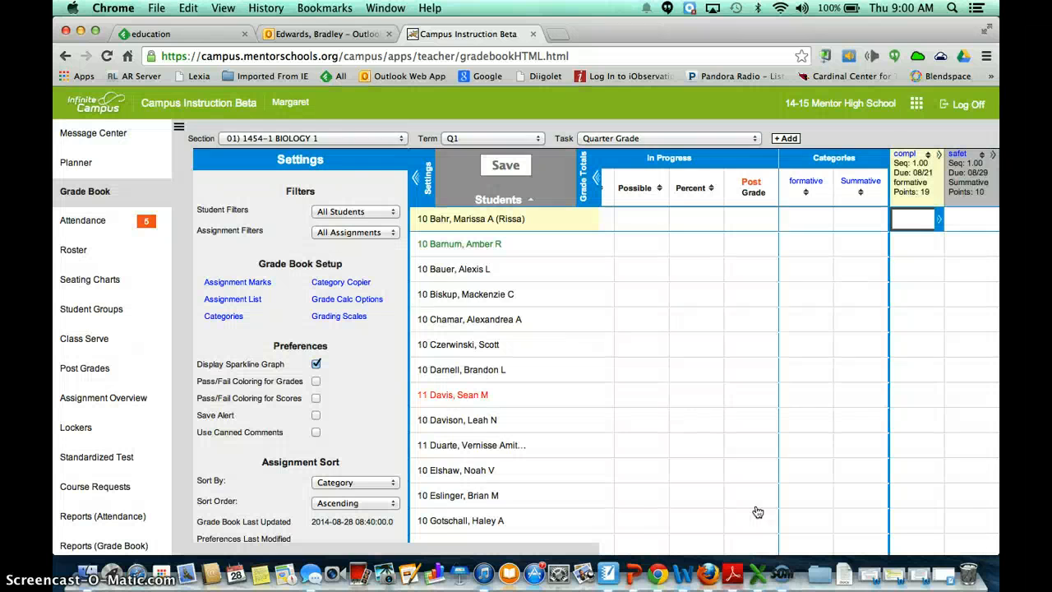
# - Create a new assignment named SLO Pre-test with the abbreviation pre
pyautogui.click(386, 355)
pyautogui.click(785, 139)
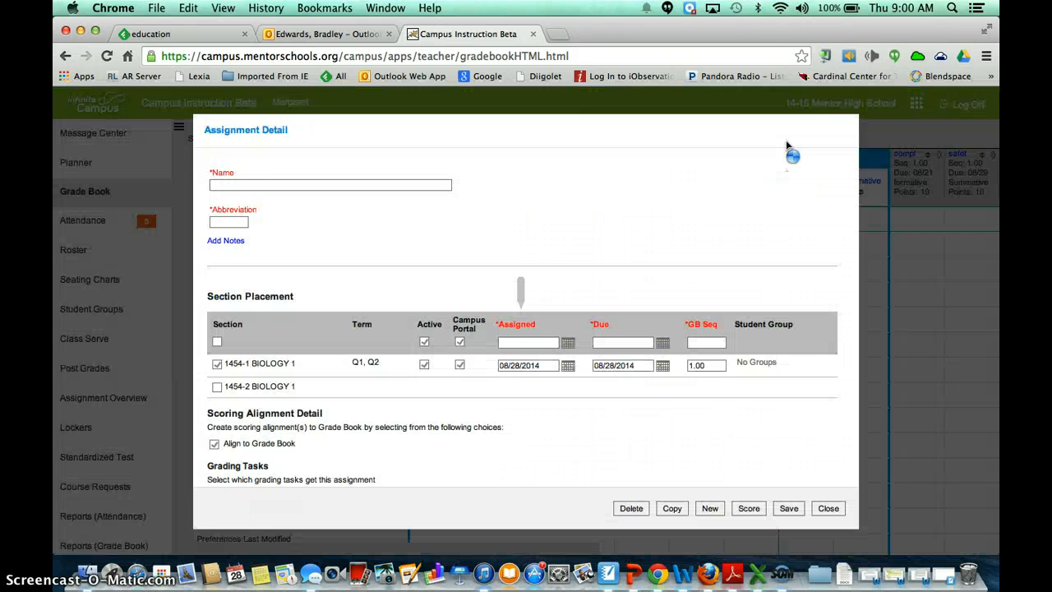
pyautogui.click(246, 186)
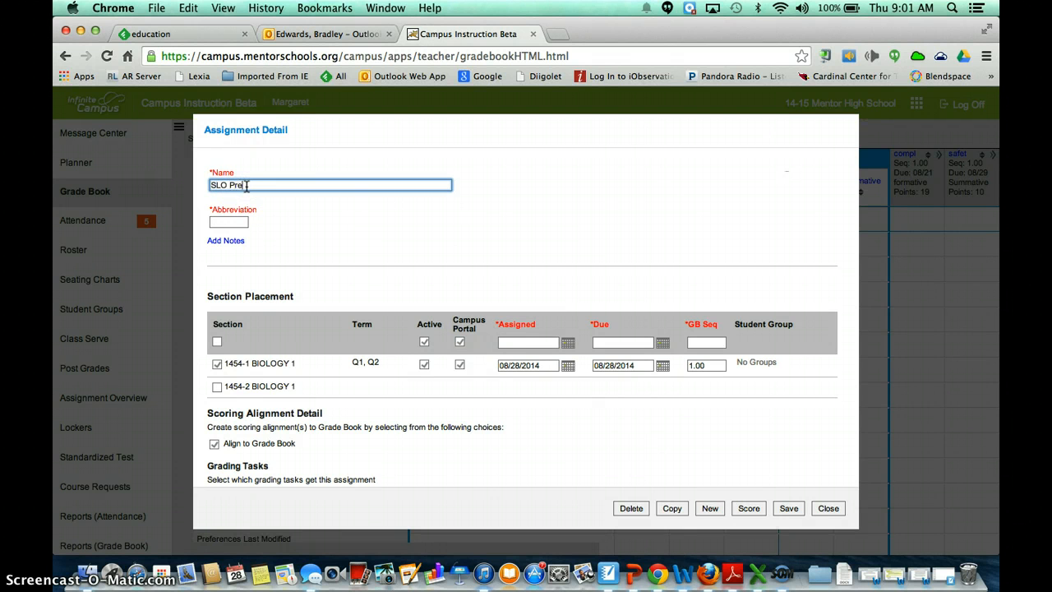
pyautogui.press('Tab')
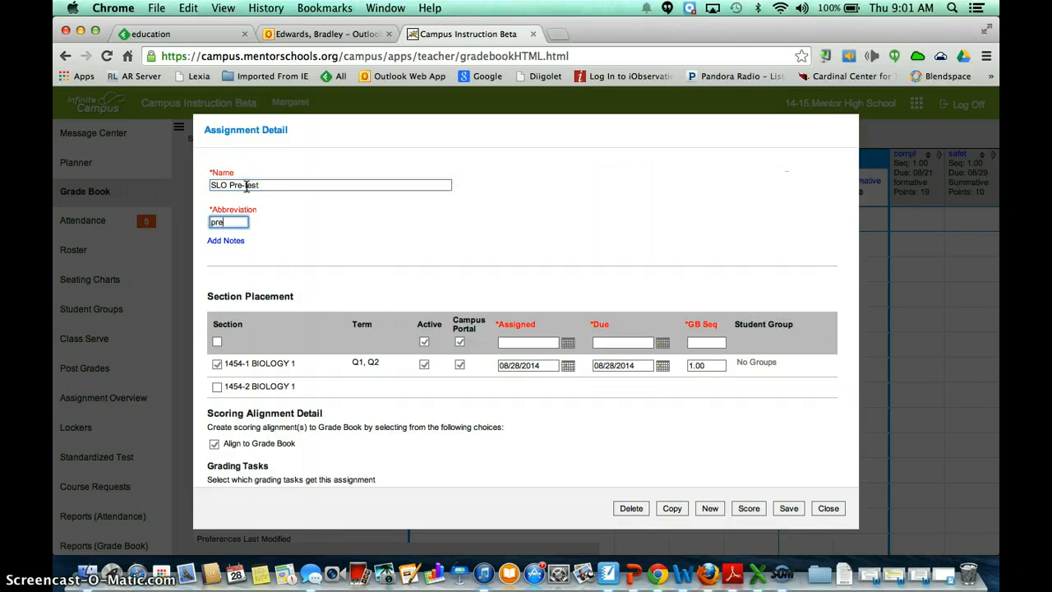
# - Assign SLO Pre-test to both BIOLOGY 1 sections and turn off Active and Campus Portal for all of them
pyautogui.click(219, 343)
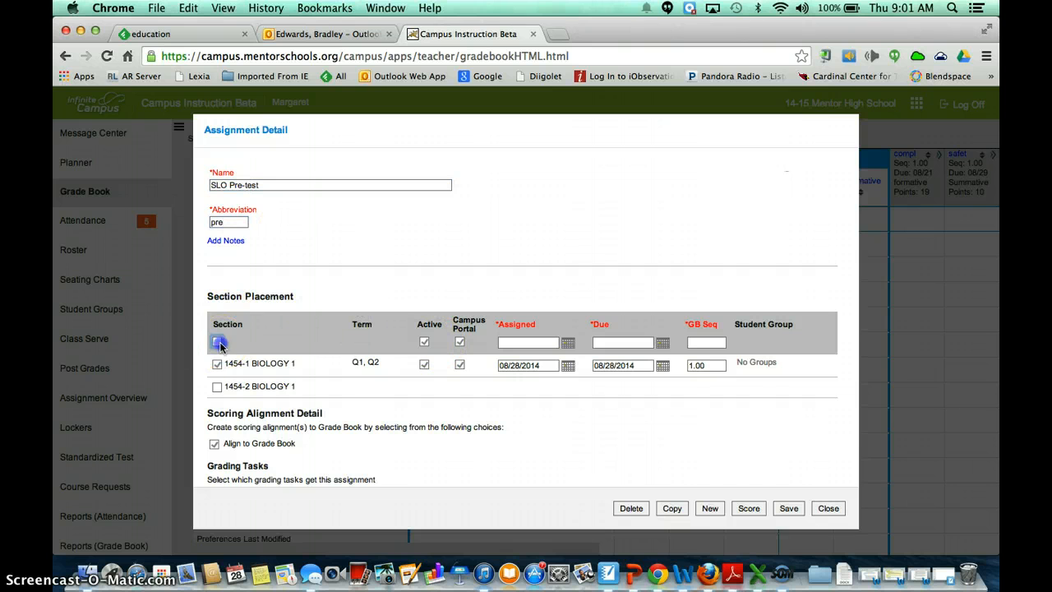
pyautogui.click(424, 342)
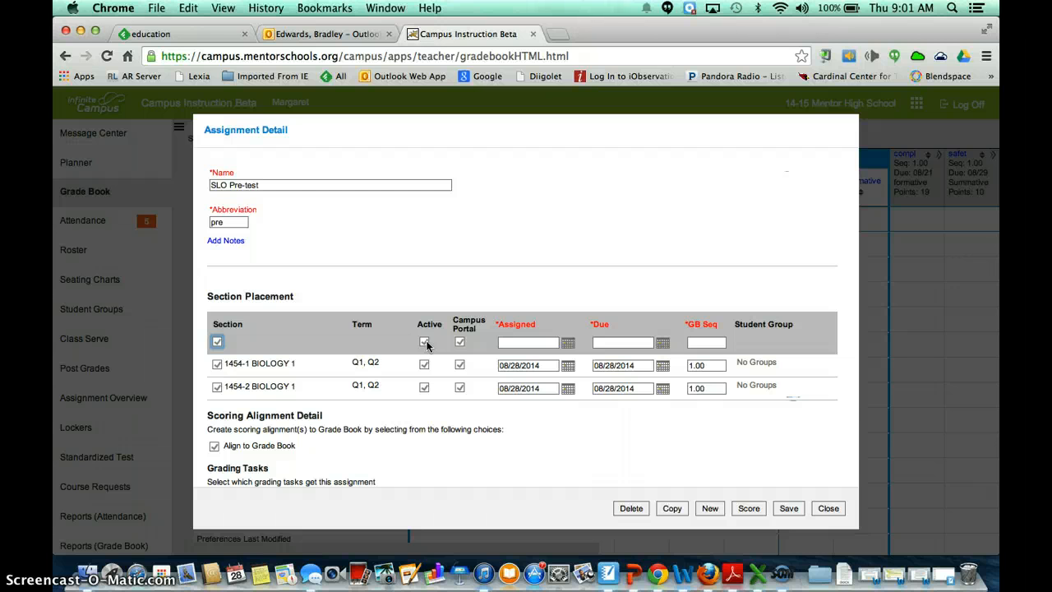
pyautogui.click(424, 342)
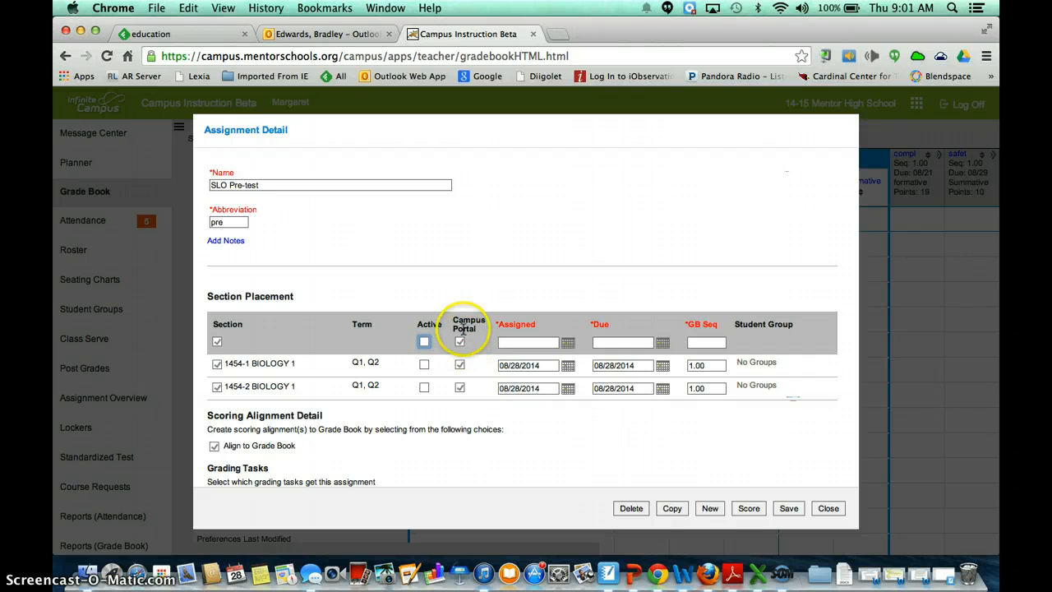
pyautogui.click(460, 341)
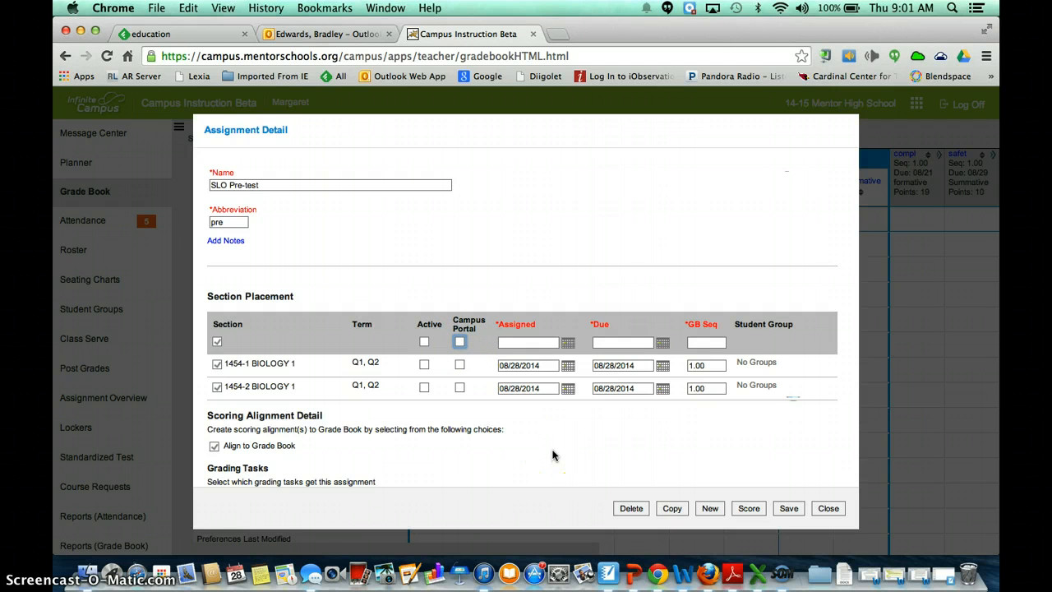
# - Align SLO Pre-test to the SLO category of Exam 2 with 38 total points, and save the assignment
pyautogui.scroll(-5, 552, 454)
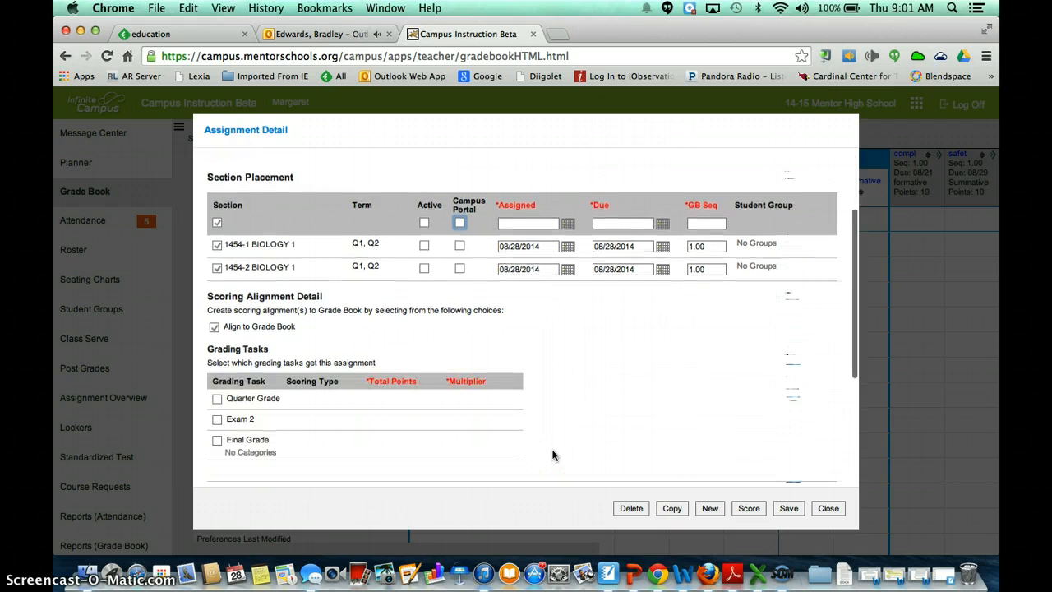
pyautogui.click(218, 419)
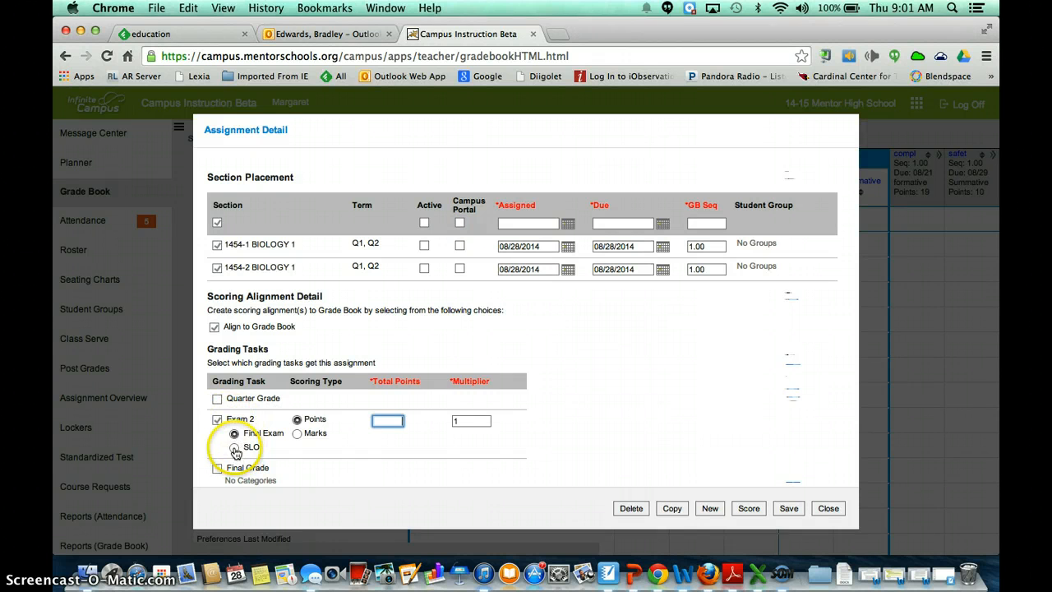
pyautogui.click(235, 448)
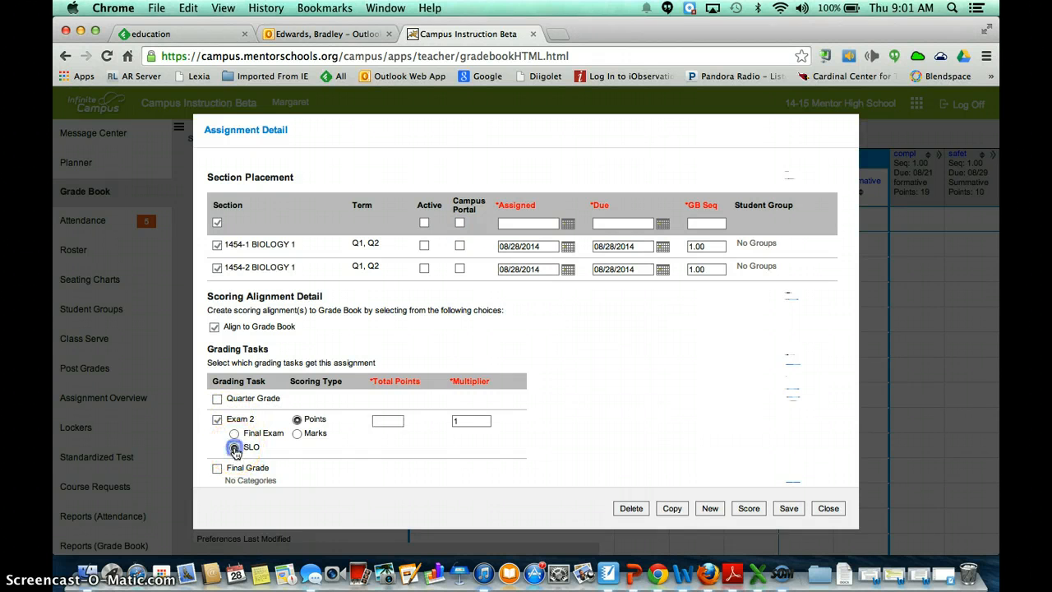
pyautogui.click(394, 419)
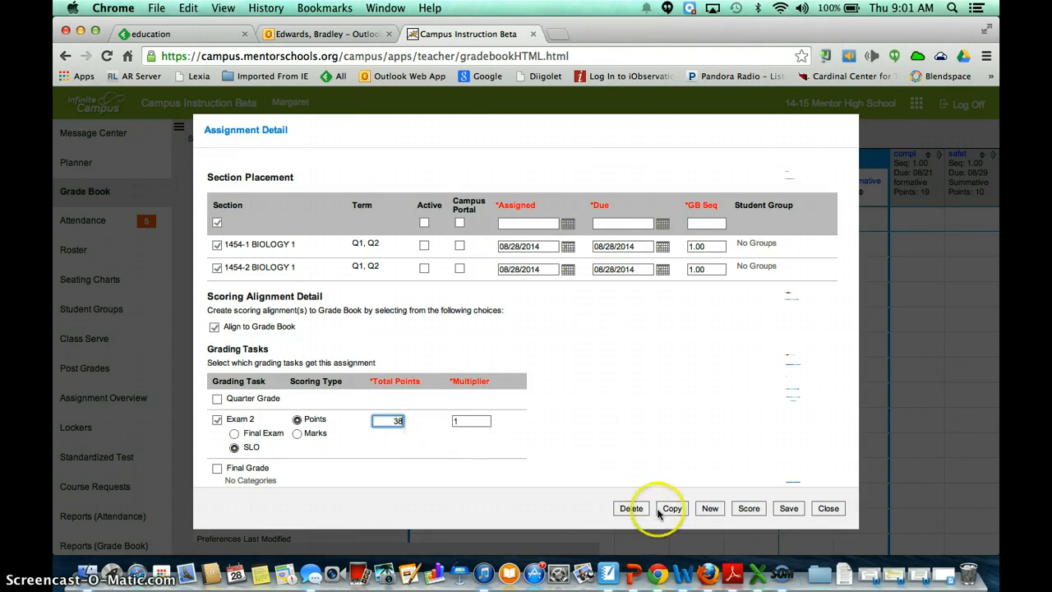
pyautogui.click(789, 509)
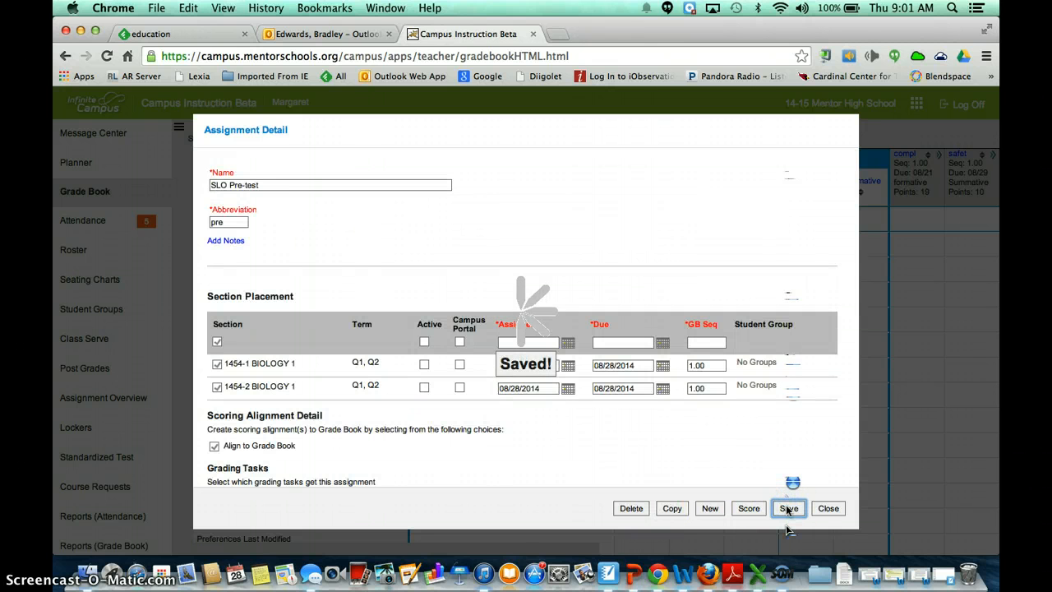
pyautogui.click(828, 508)
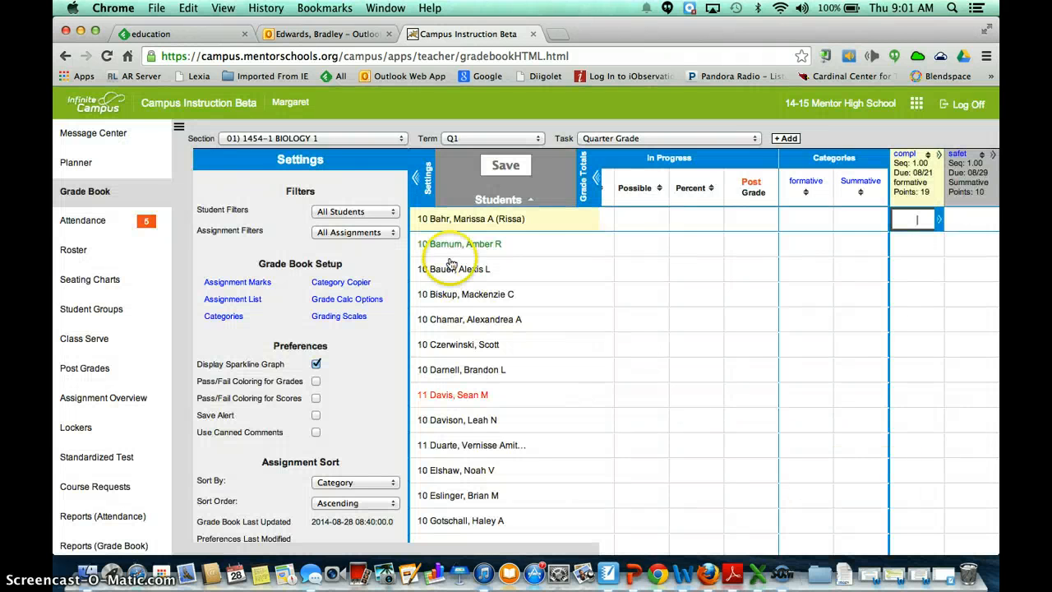
# - Create a new assignment named SLO Post-test with the abbreviation post
pyautogui.click(783, 136)
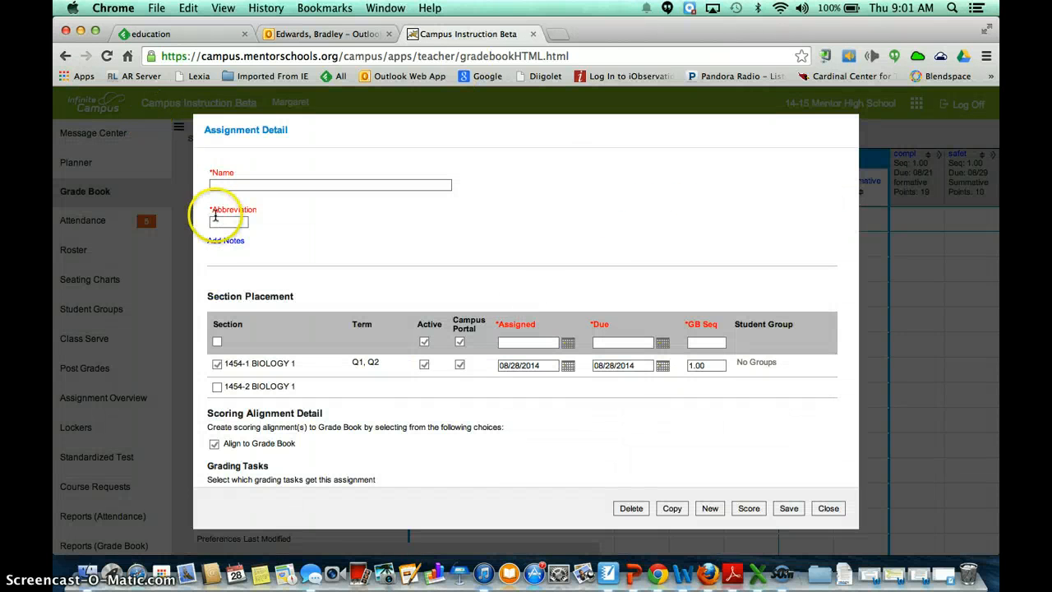
pyautogui.click(240, 185)
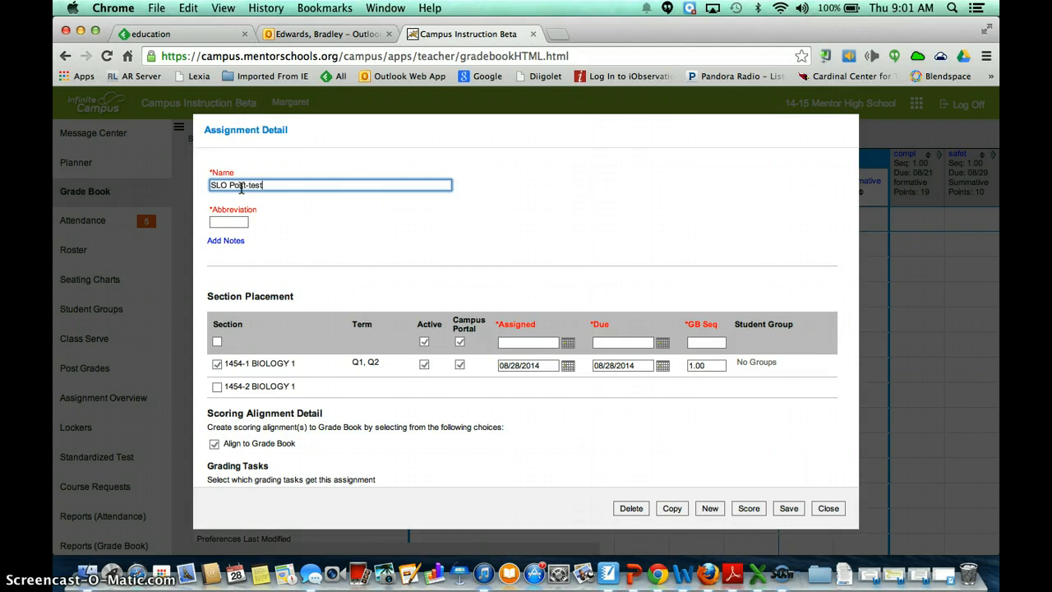
pyautogui.press('Tab')
pyautogui.write('post')
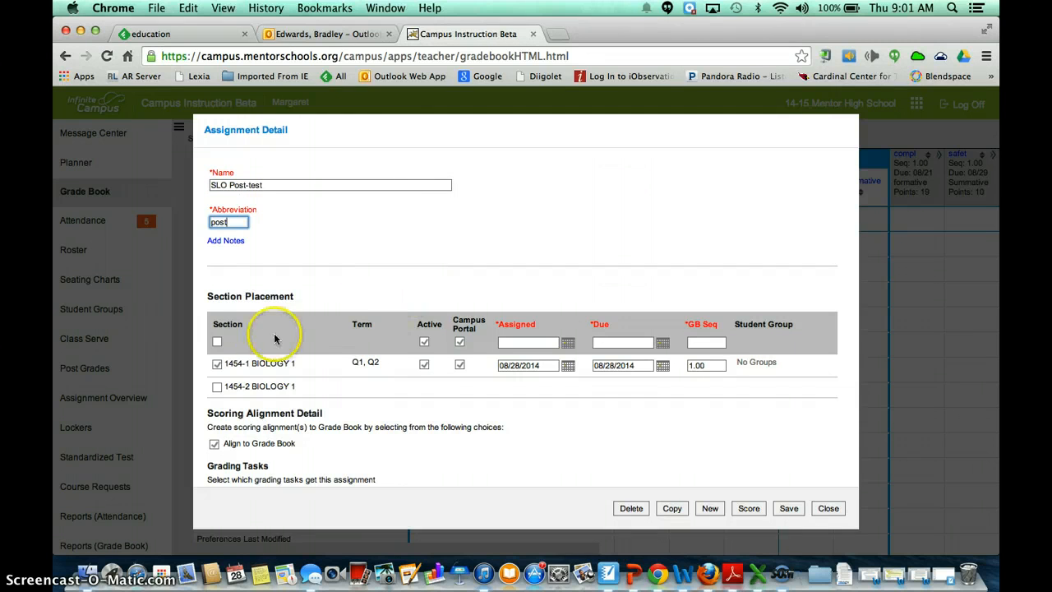
# - Place SLO Post-test in both BIOLOGY 1 sections with an assigned and due date of 12/19/2014
pyautogui.click(218, 341)
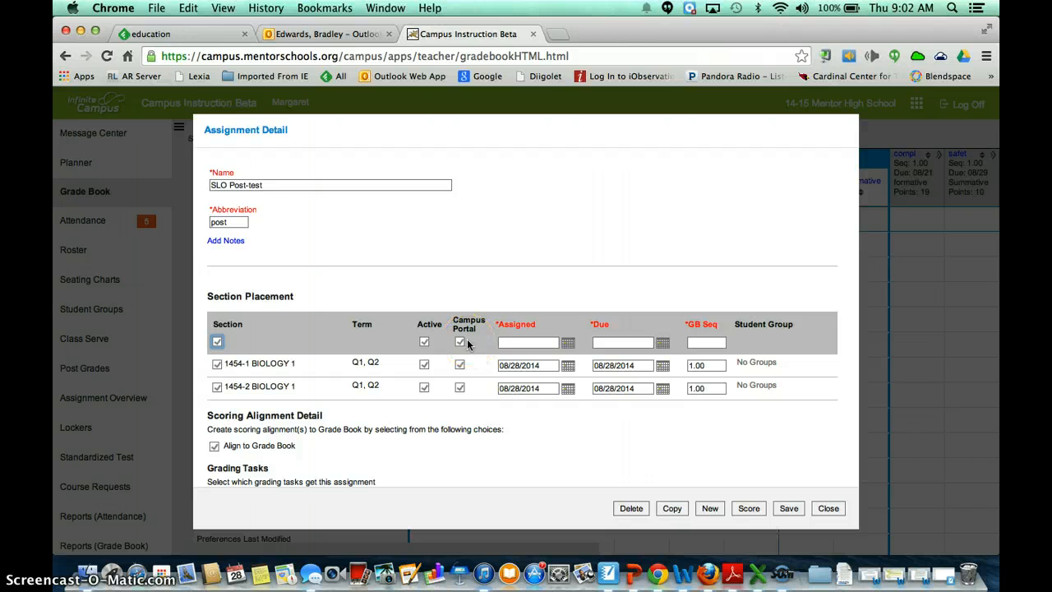
pyautogui.click(569, 345)
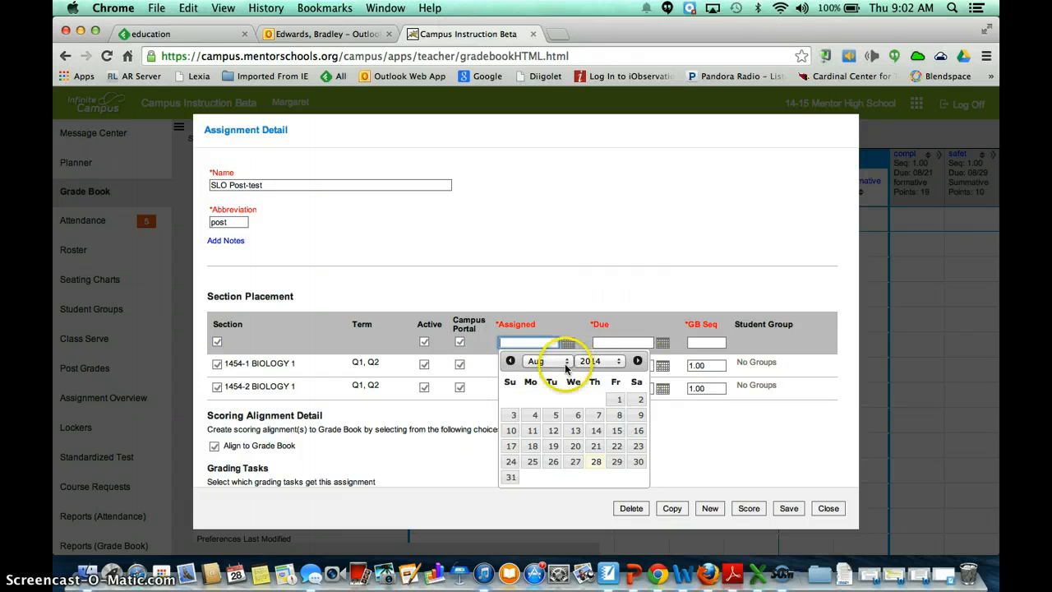
pyautogui.click(565, 361)
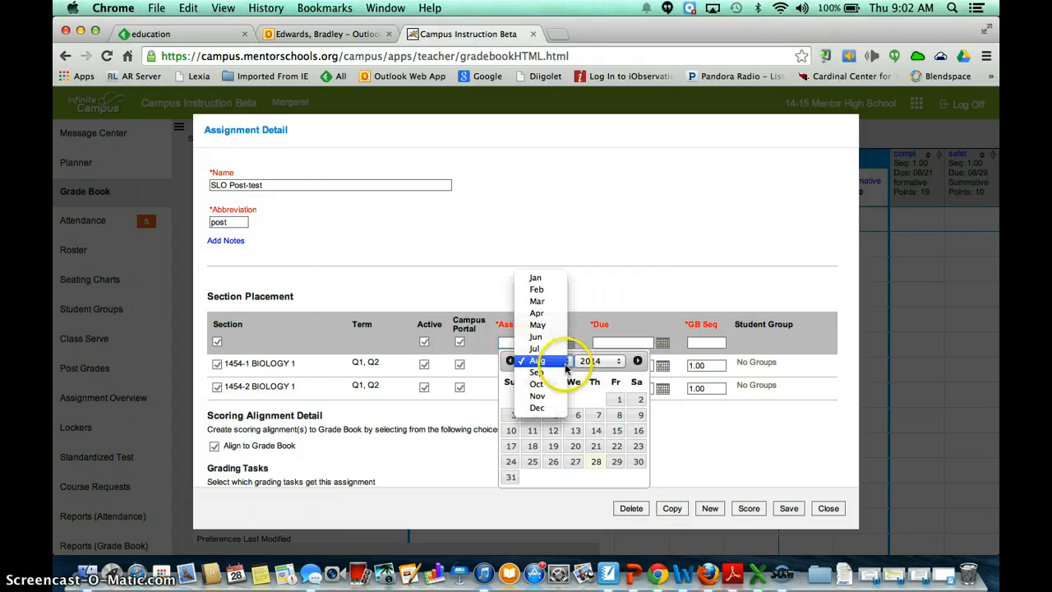
pyautogui.click(549, 408)
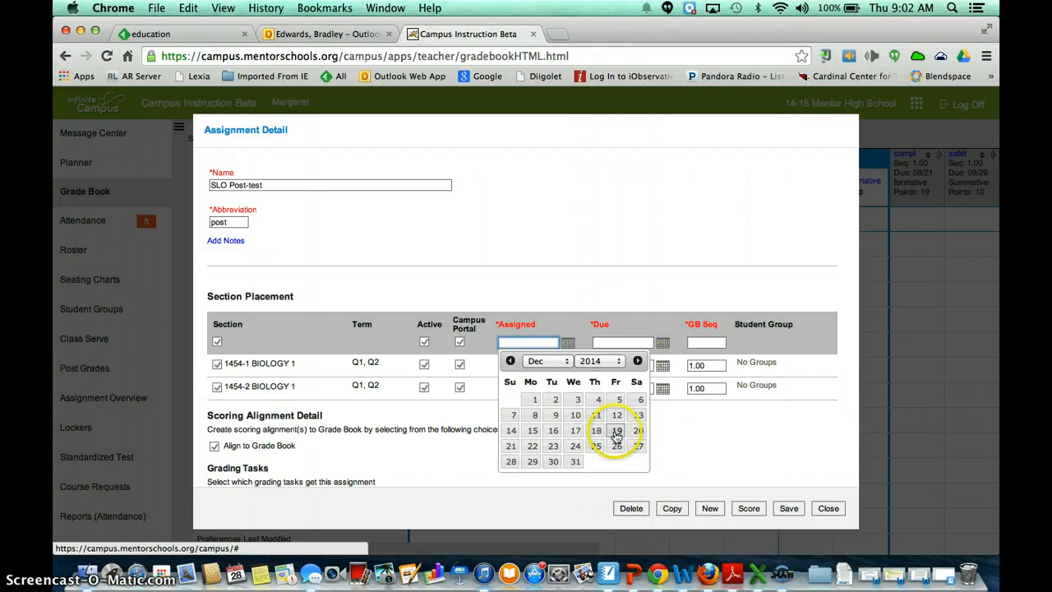
pyautogui.click(617, 432)
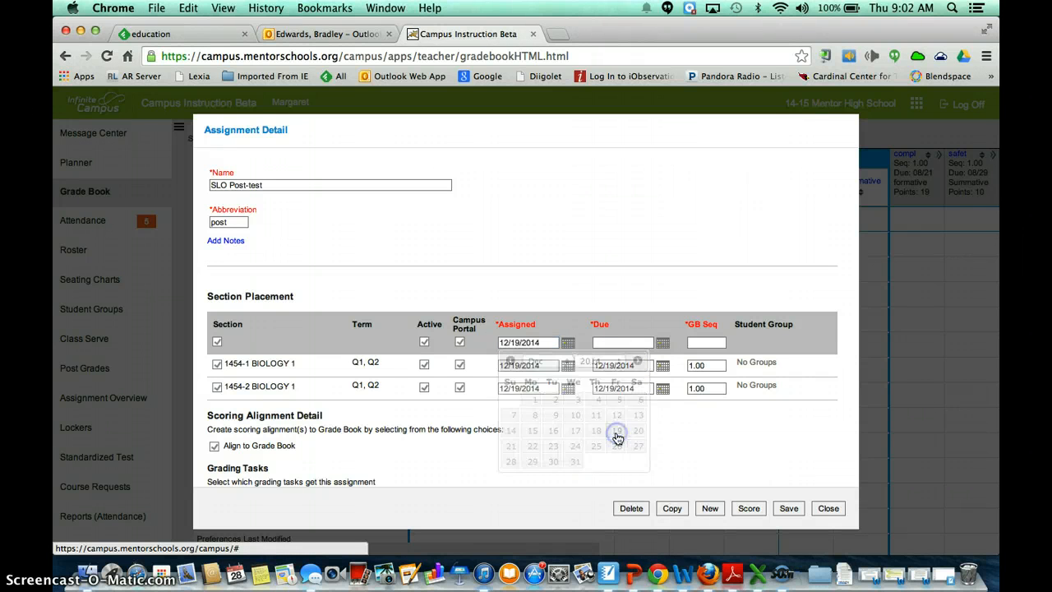
# - Align SLO Post-test to the SLO category of Exam 2 with 38 total points, save it and close the assignment
pyautogui.scroll(-3, 542, 443)
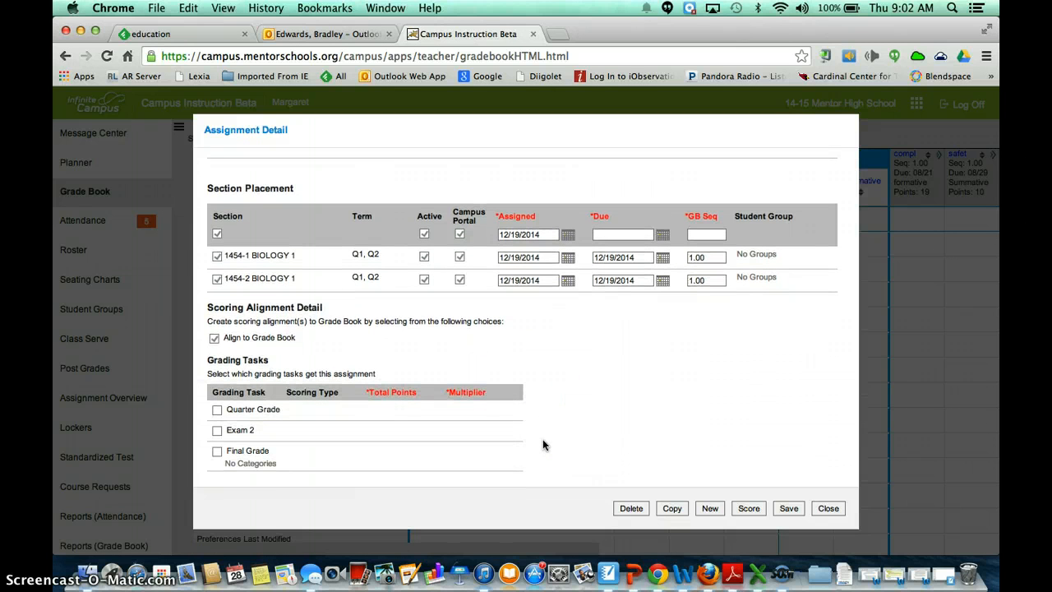
pyautogui.click(579, 345)
pyautogui.click(217, 430)
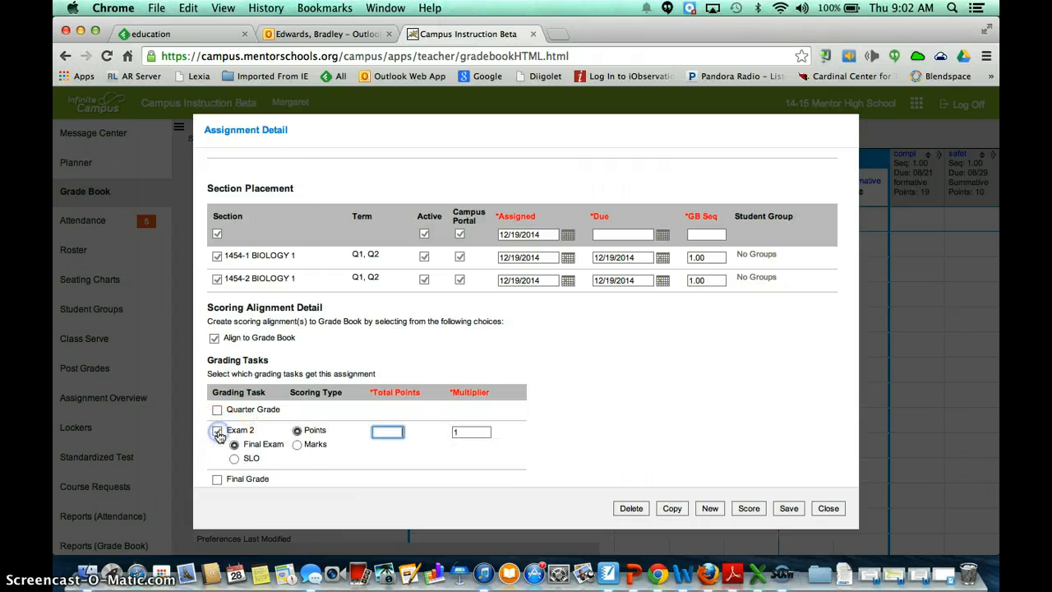
pyautogui.click(234, 458)
pyautogui.click(386, 432)
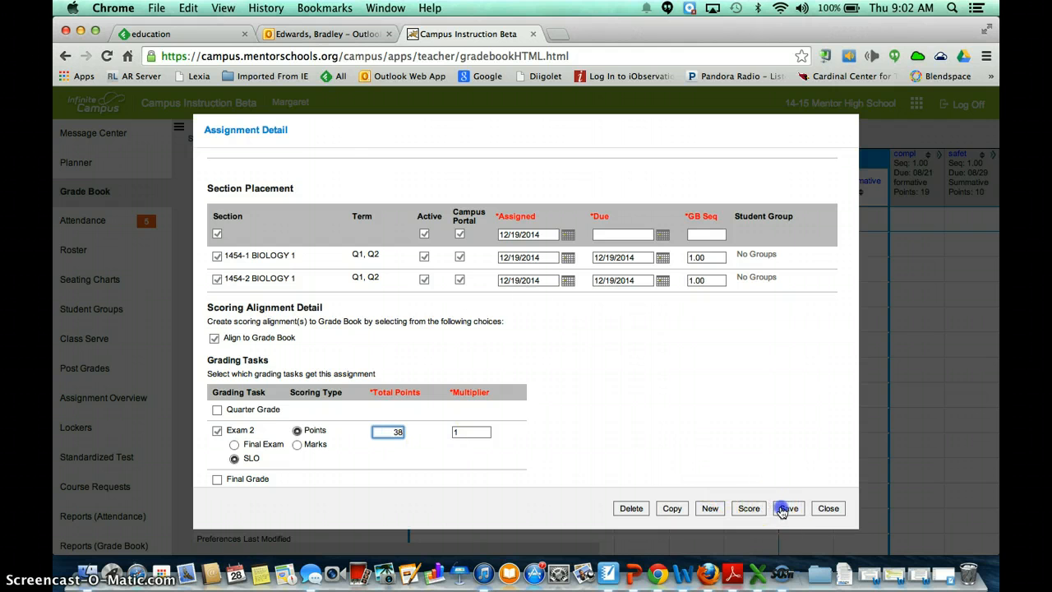
pyautogui.click(784, 510)
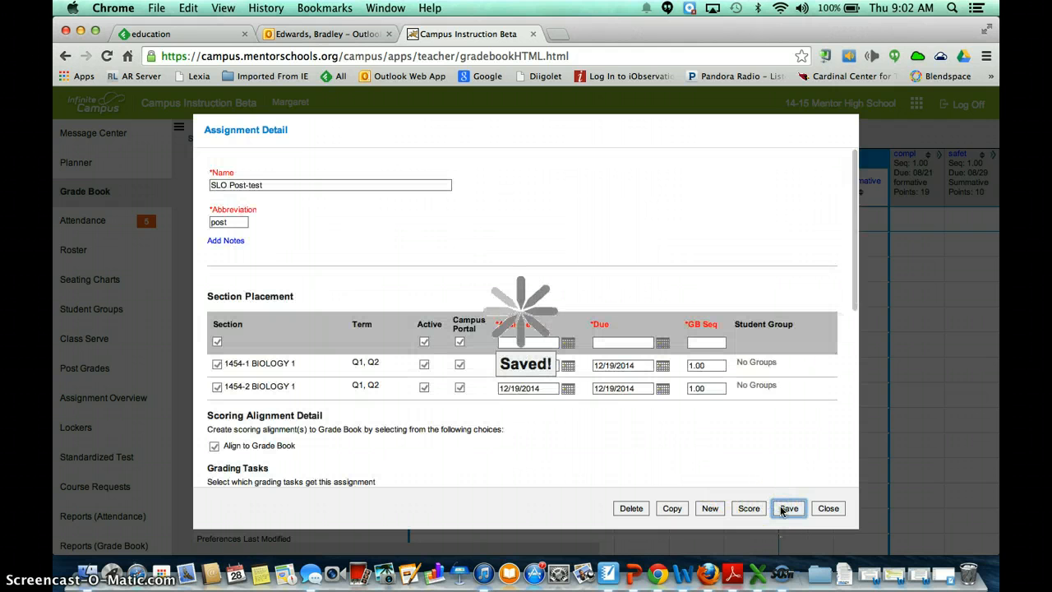
pyautogui.click(818, 508)
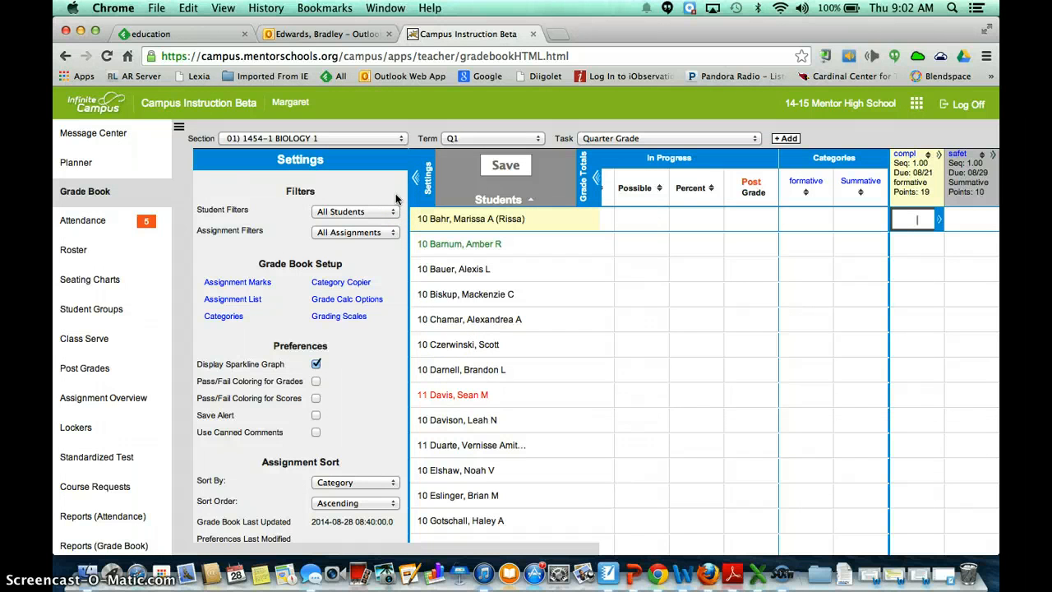
# - Show the Q2 term with the Exam 2 grading task and check the details of SLO Pre-test and SLO Post-test
pyautogui.click(539, 139)
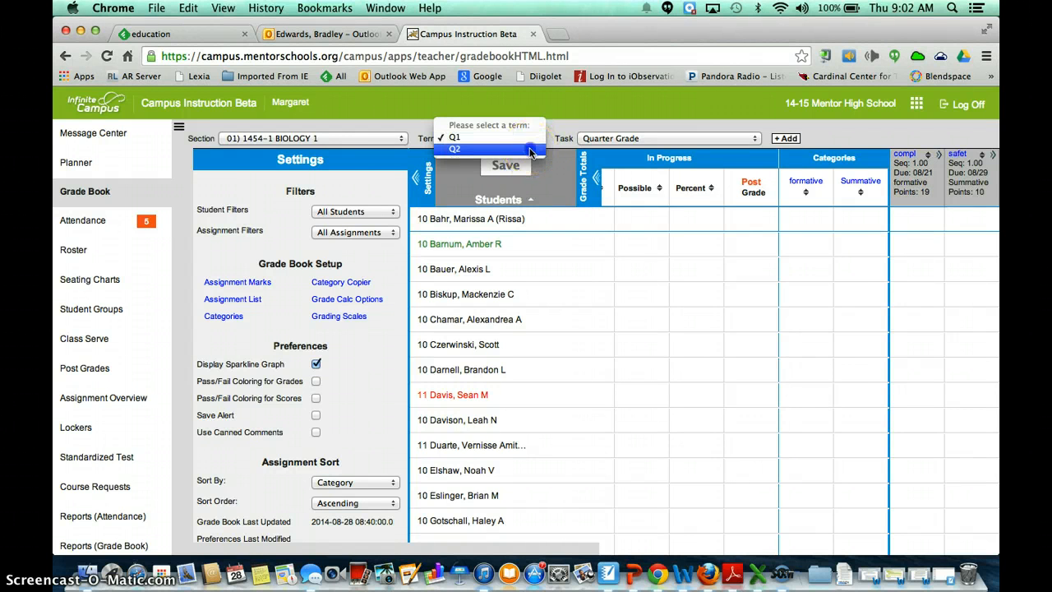
pyautogui.click(530, 150)
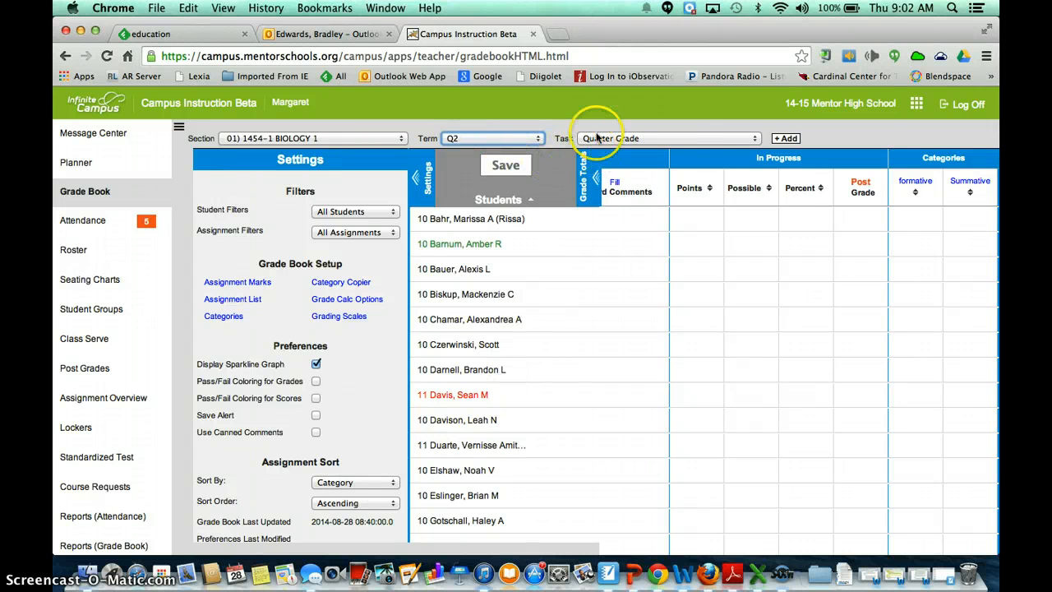
pyautogui.click(751, 139)
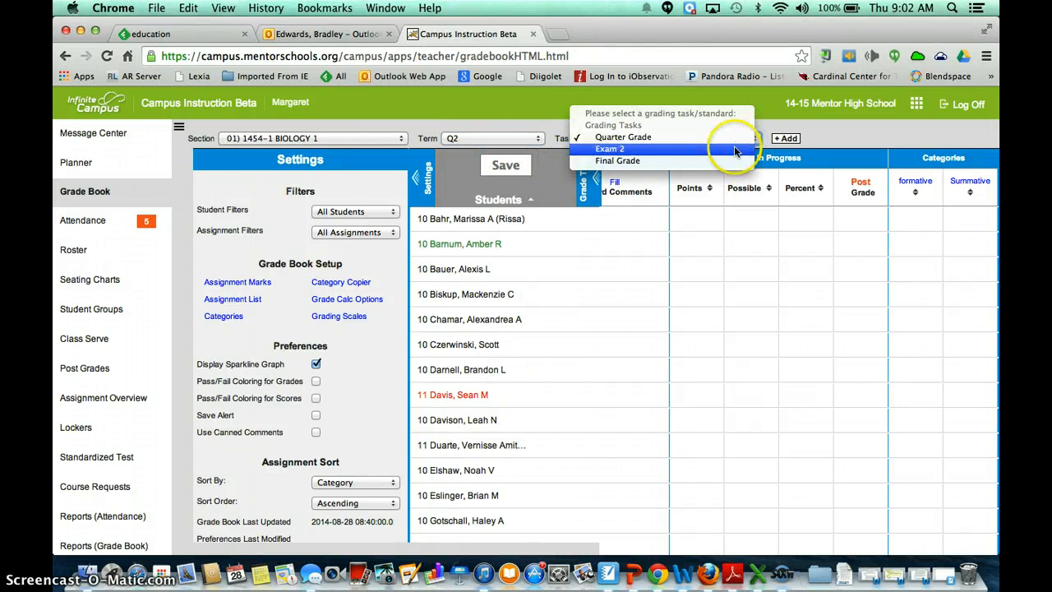
pyautogui.click(737, 149)
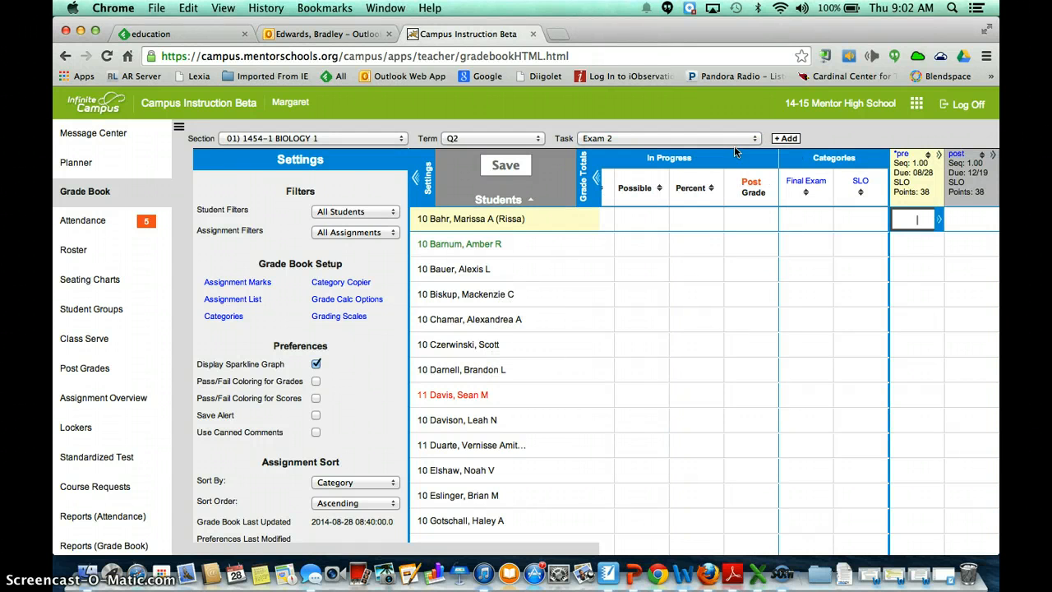
pyautogui.moveTo(932, 188)
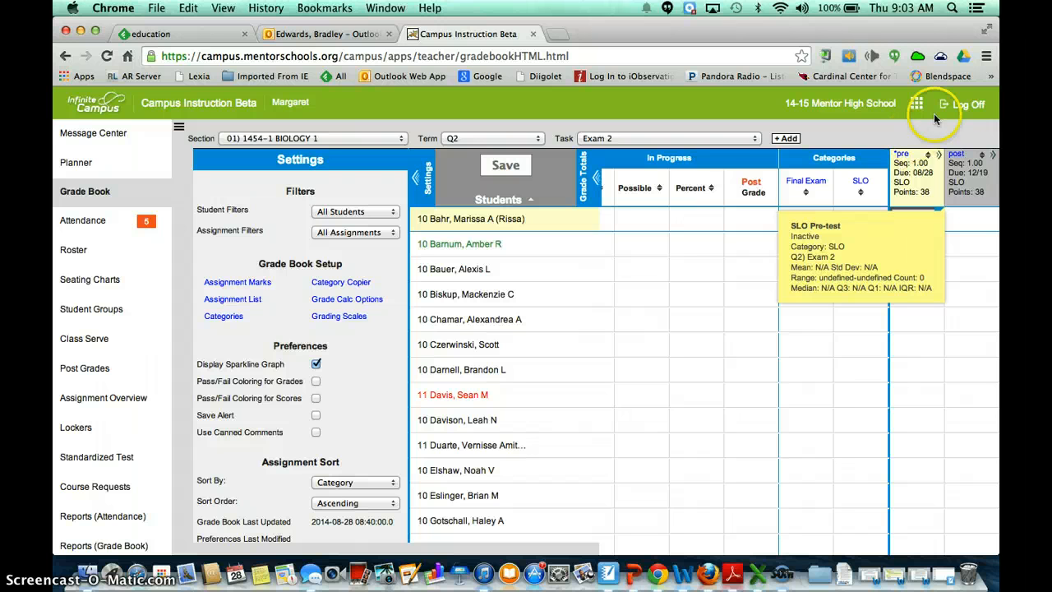
pyautogui.moveTo(977, 168)
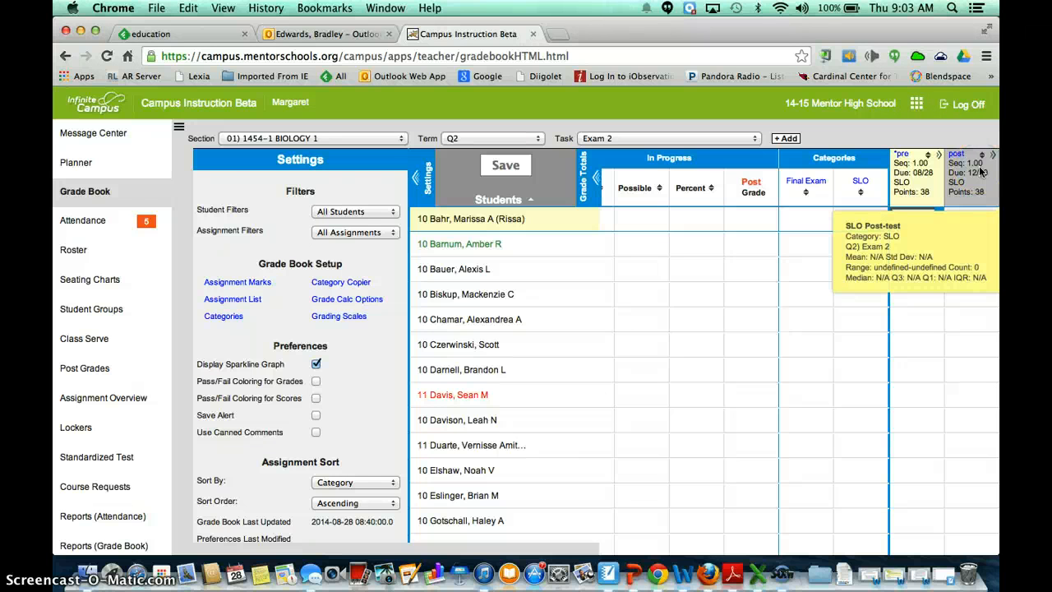
pyautogui.click(936, 219)
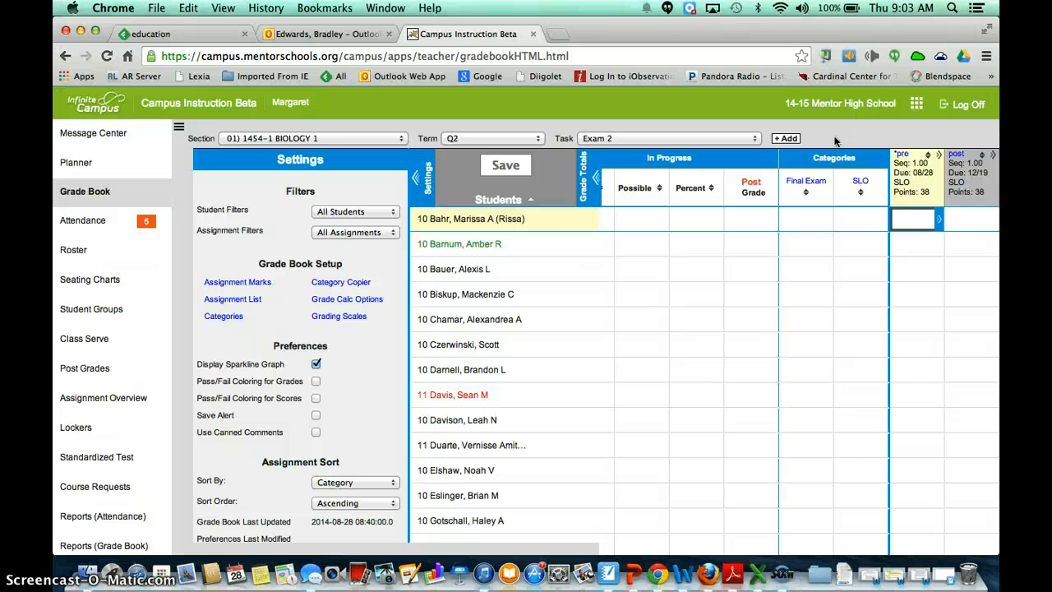
pyautogui.click(790, 575)
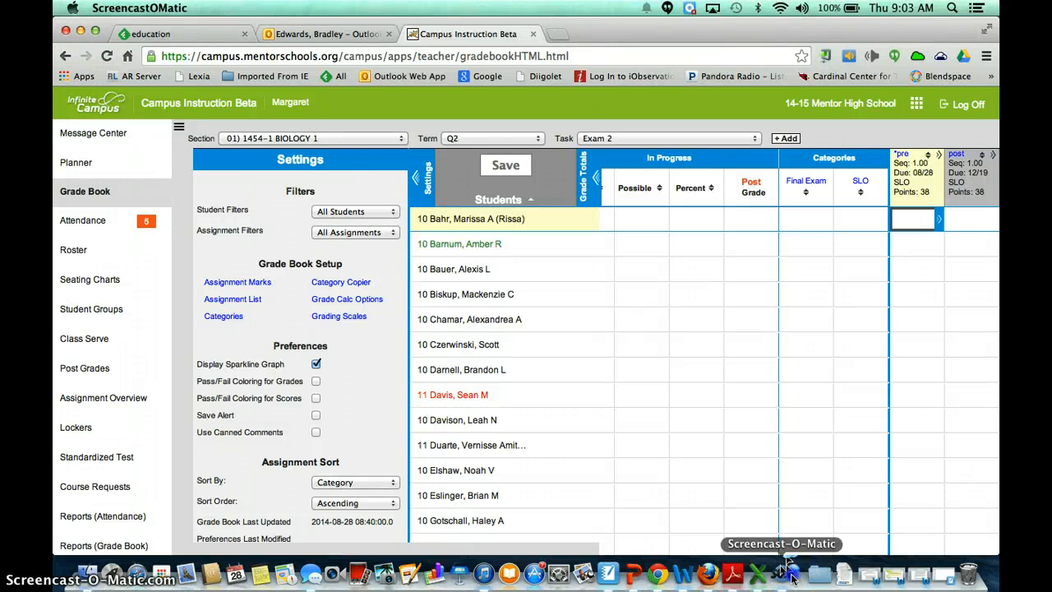